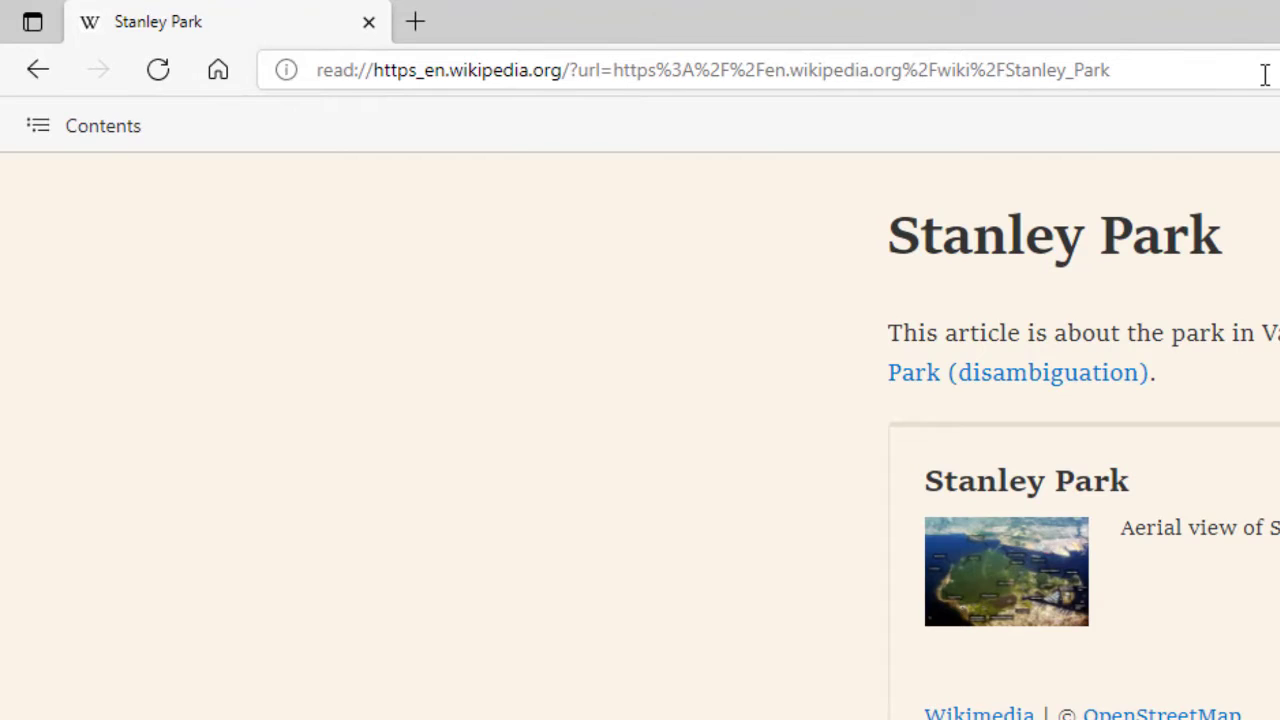
Go back to the normal Stanley Park article and reopen it in Immersive Reader with read://.
click(38, 70)
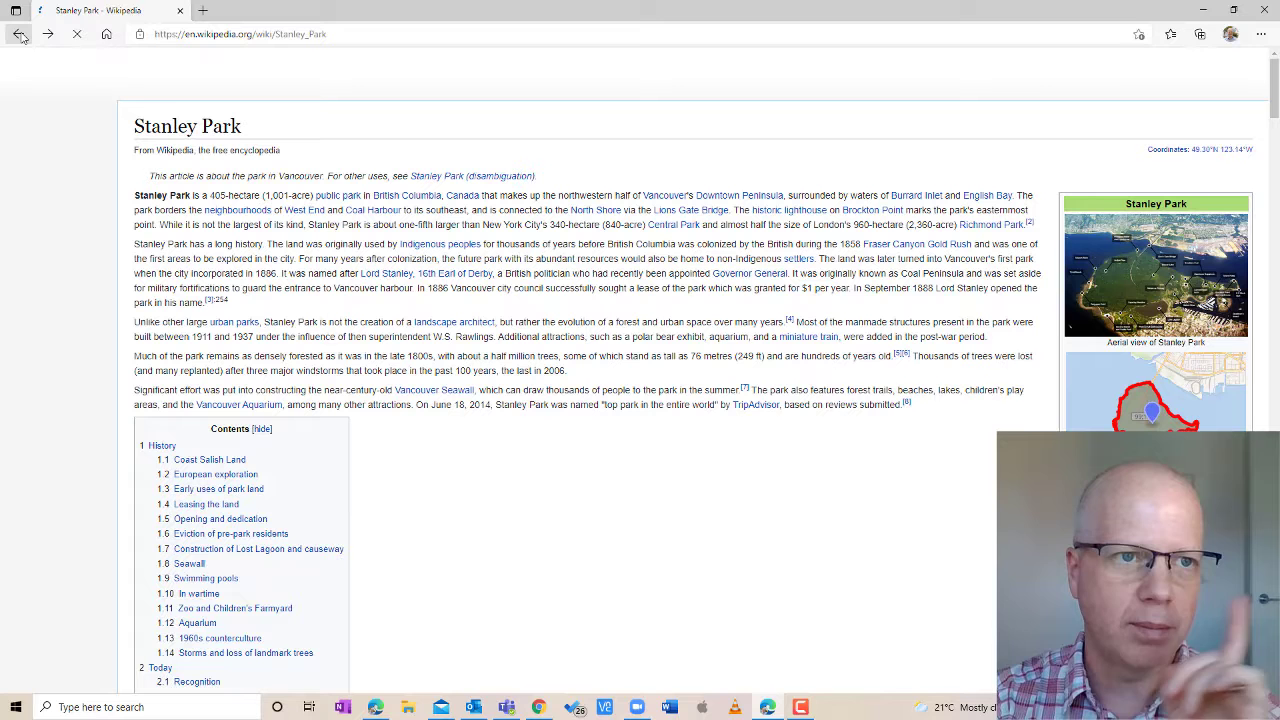
click(180, 36)
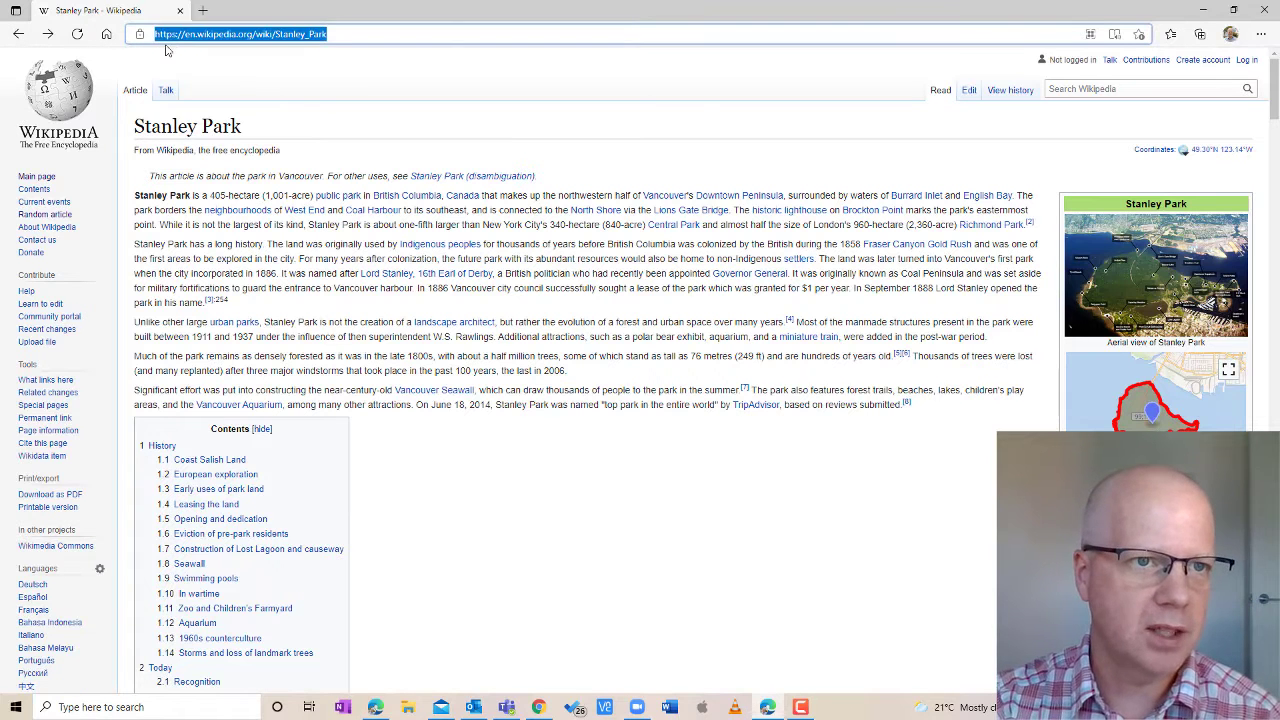
click(155, 34)
text(read://)
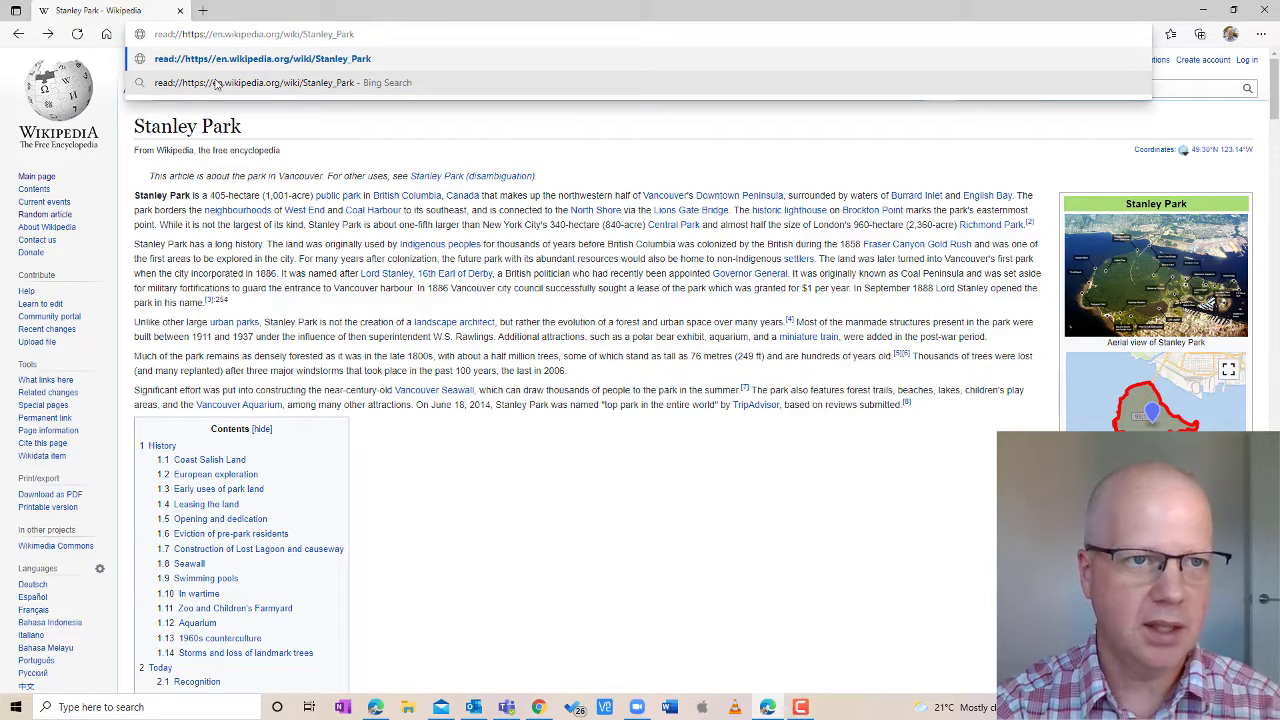
key(Return)
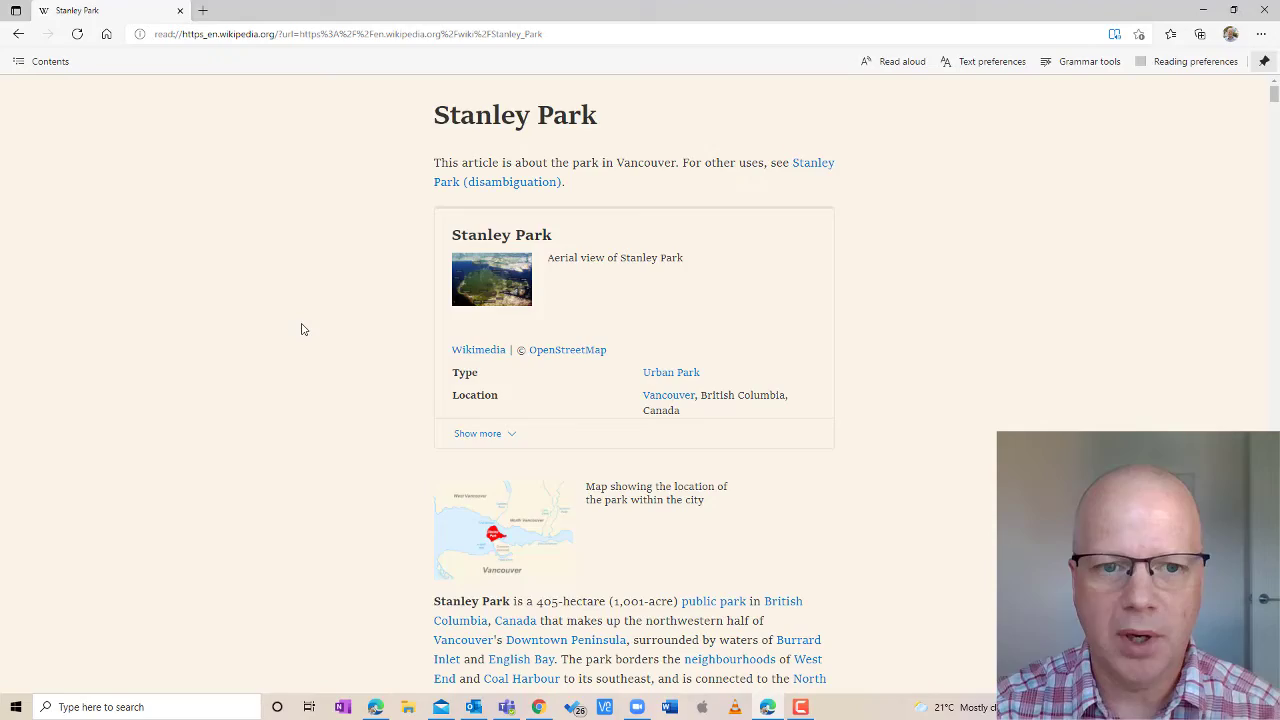
scroll(301, 329, down, 6)
scroll(294, 329, up, 5)
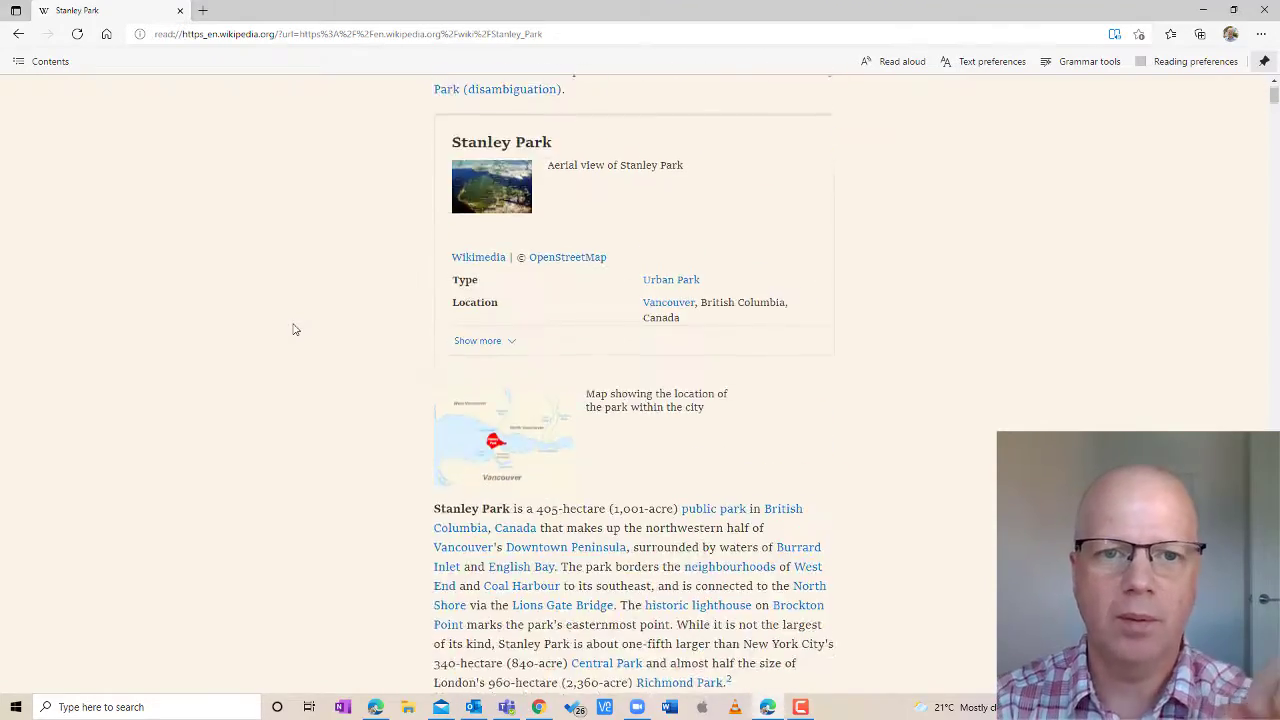
scroll(294, 329, up, 1)
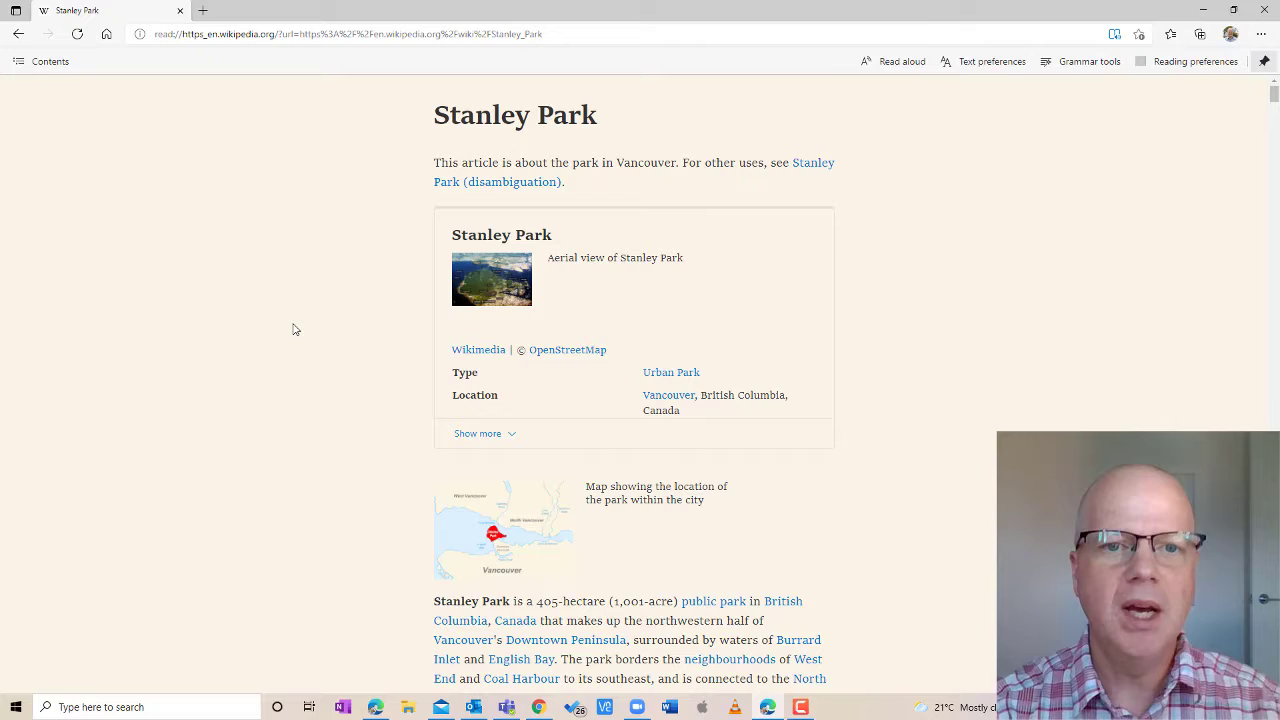
click(960, 62)
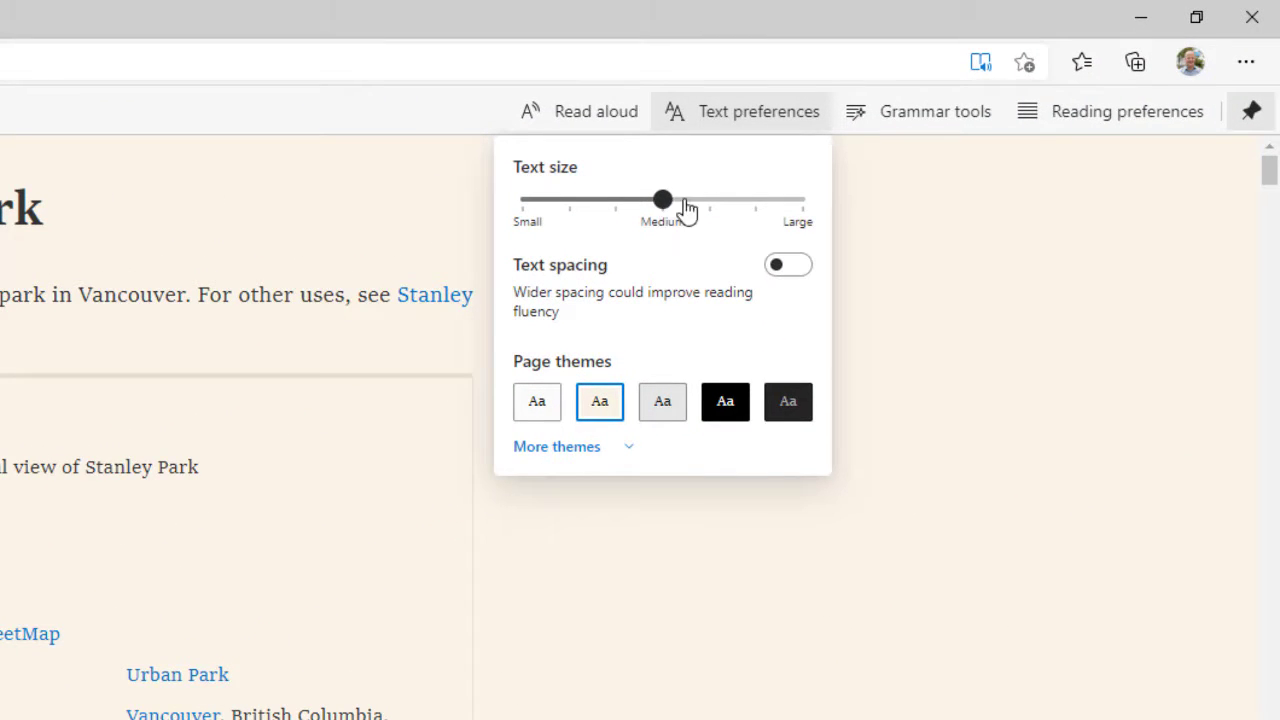
drag(687, 207, 755, 215)
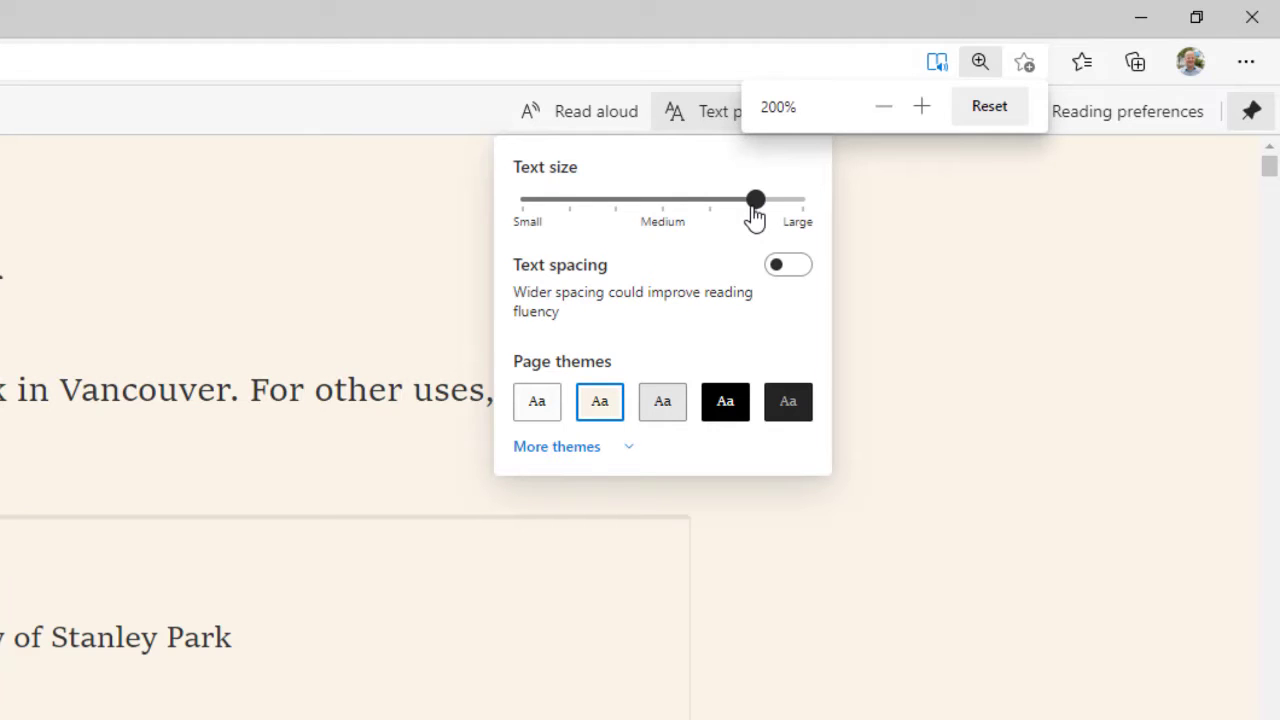
click(657, 205)
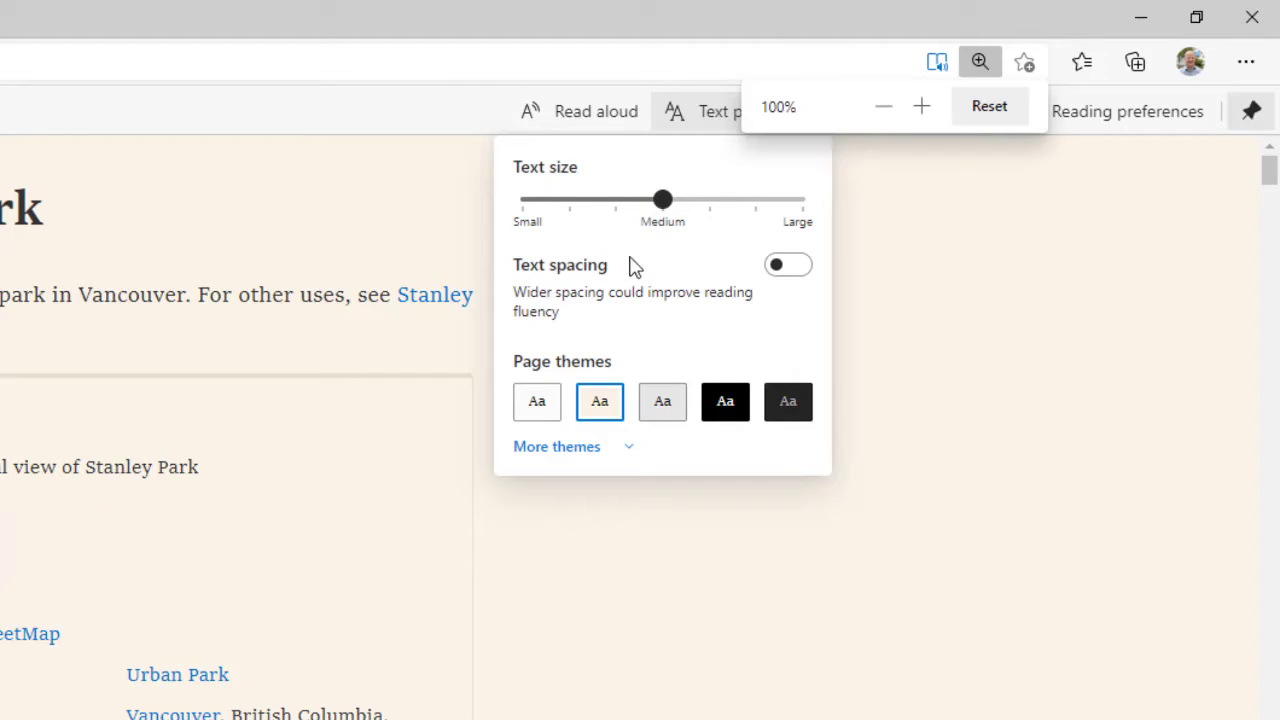
click(659, 402)
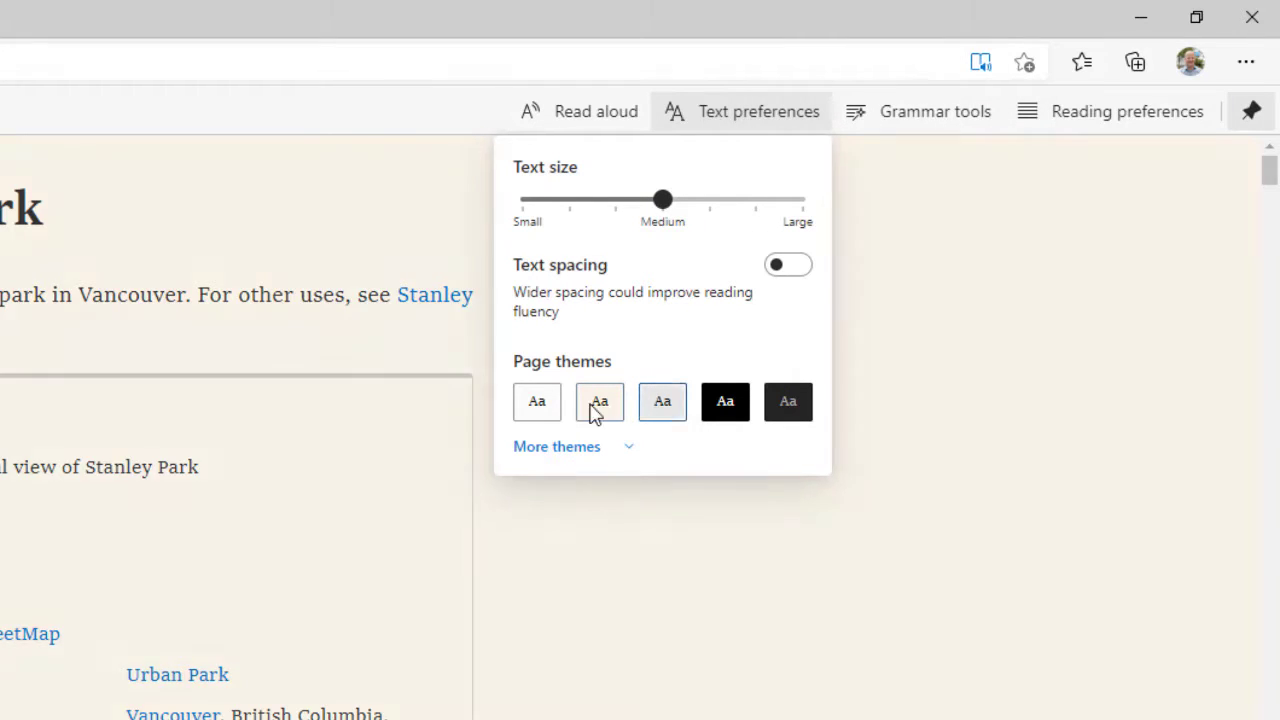
click(534, 410)
click(604, 409)
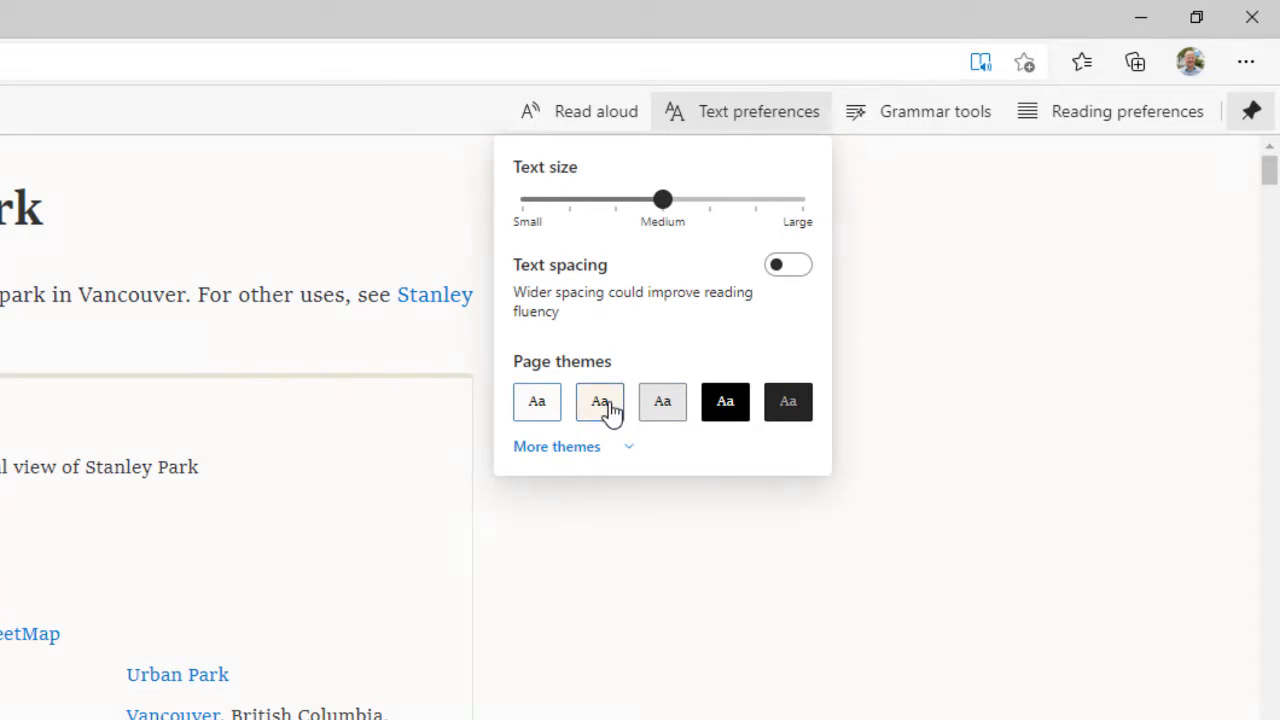
click(727, 408)
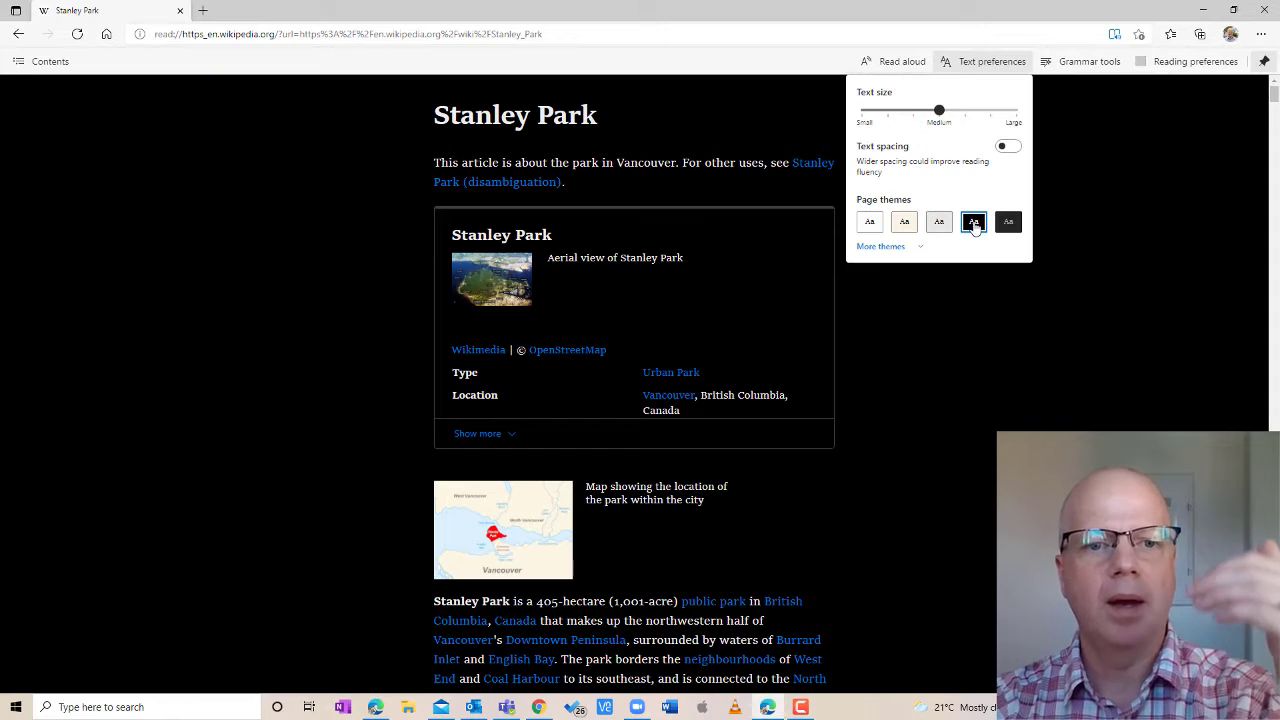
click(906, 224)
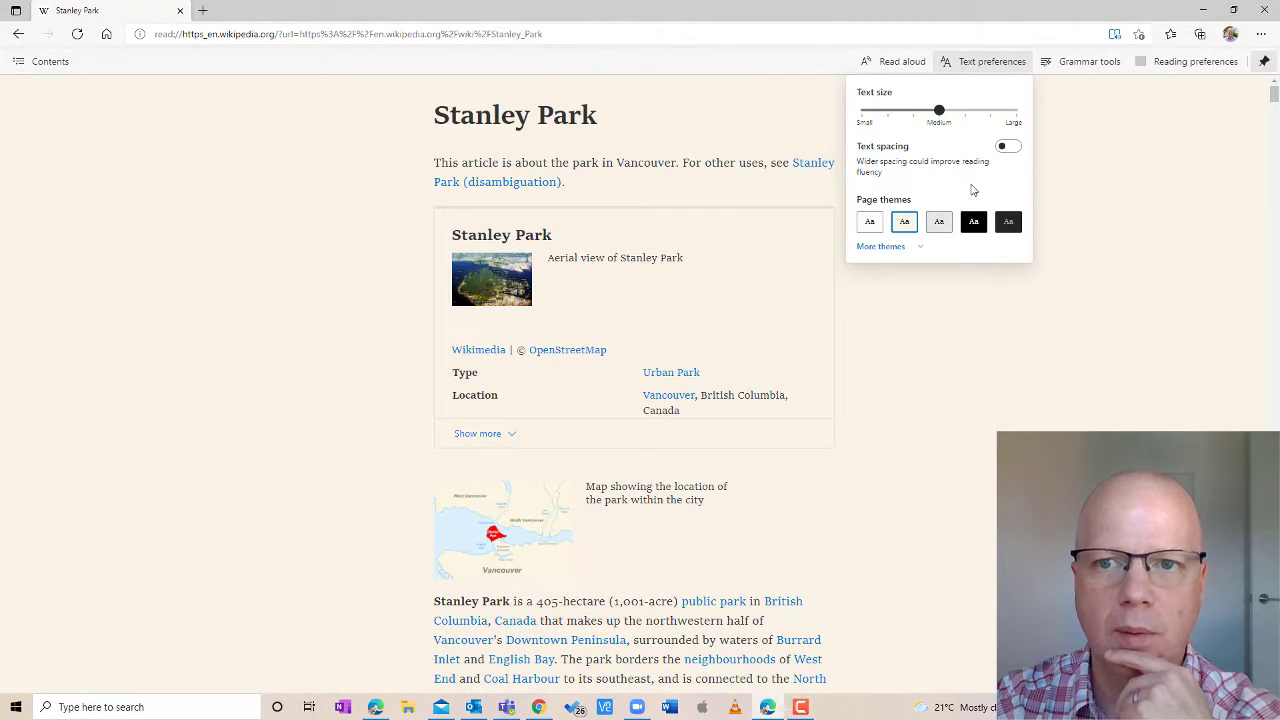
click(1005, 147)
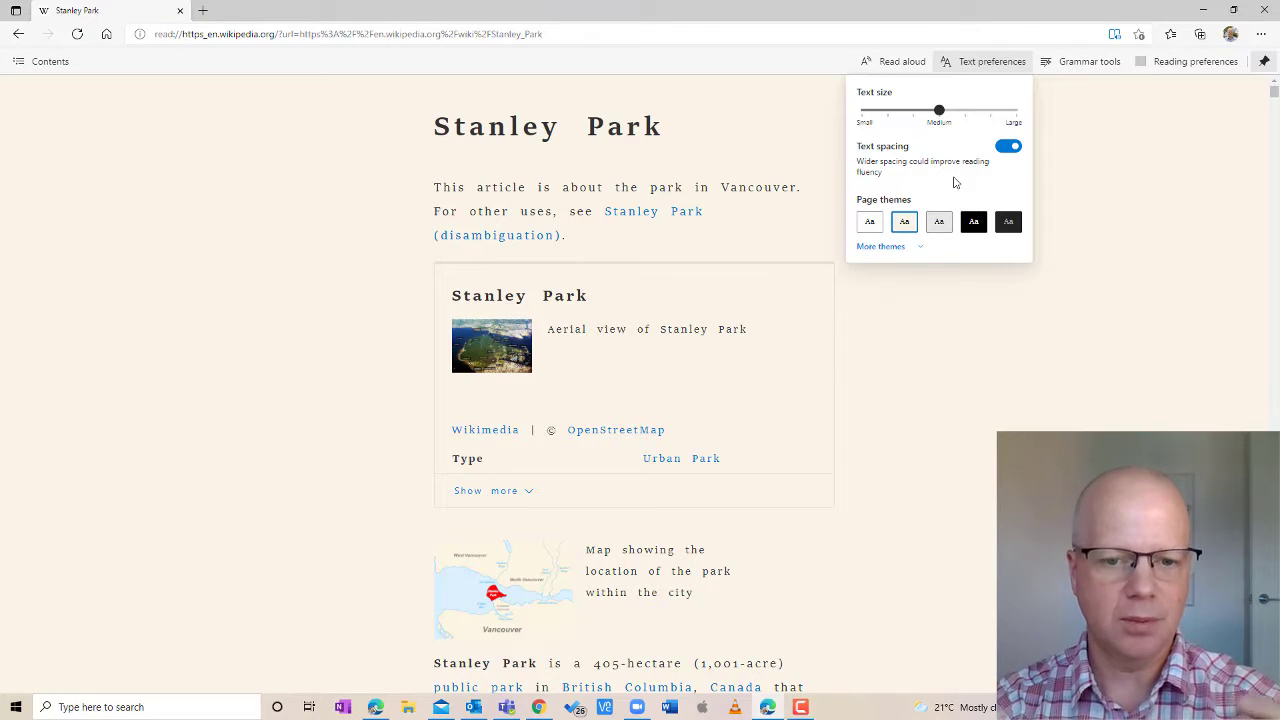
click(1008, 150)
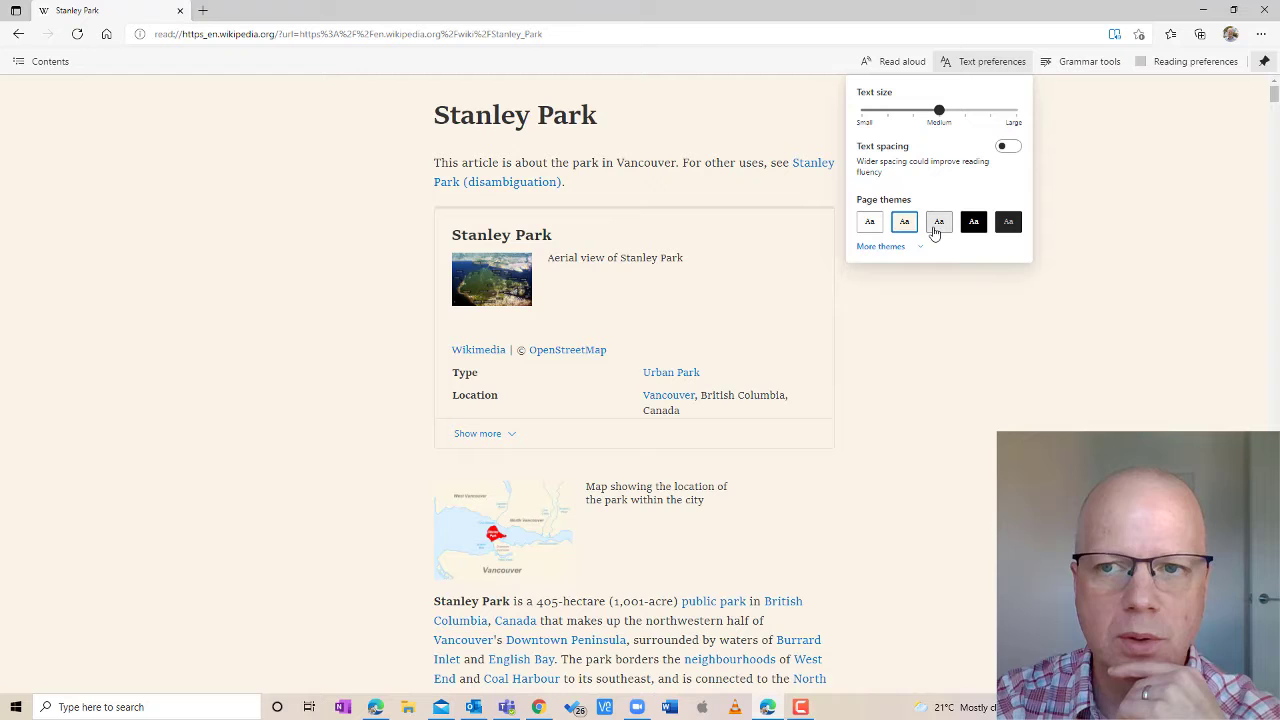
click(886, 247)
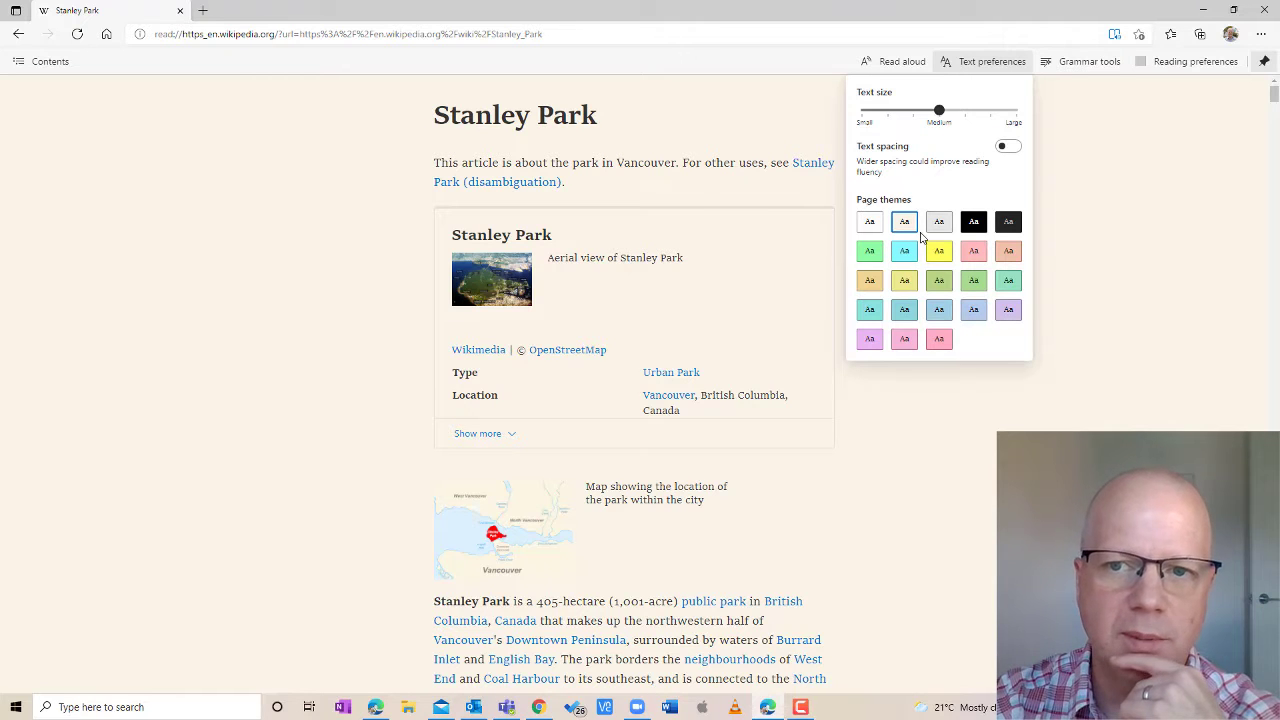
click(976, 66)
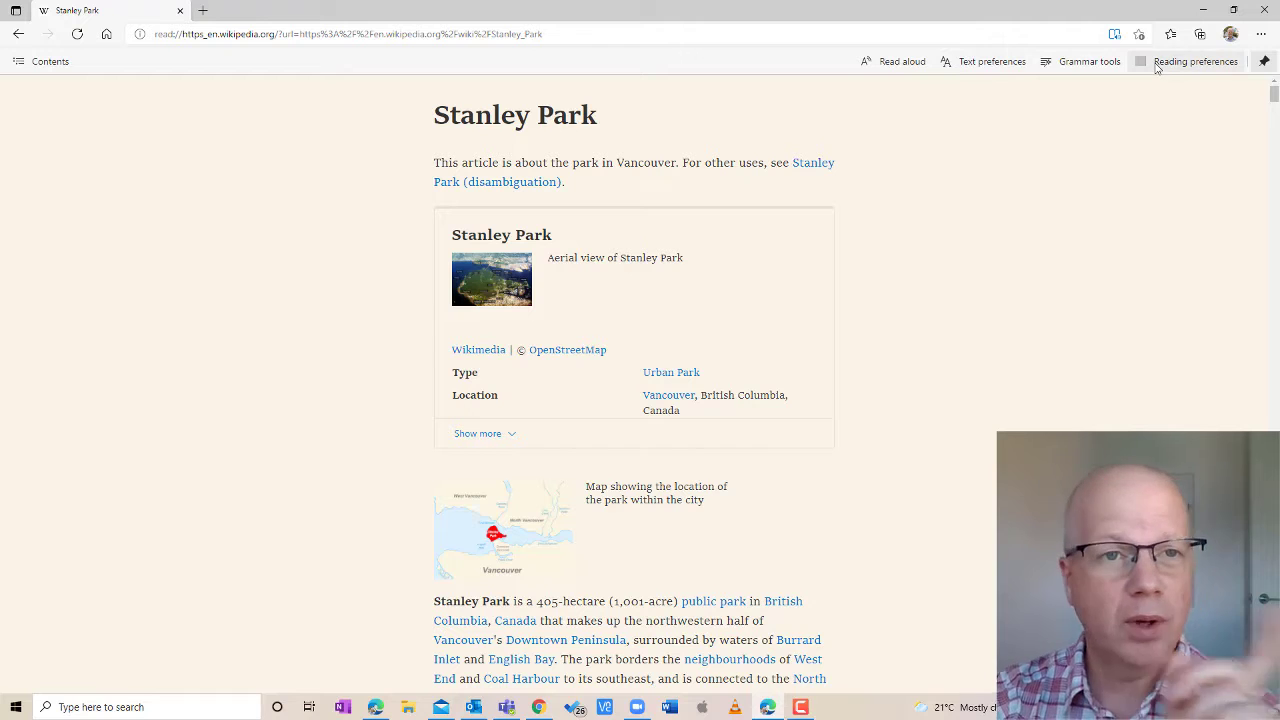
Turn on the picture dictionary and view the pictures for 'article' and 'park'.
click(1156, 64)
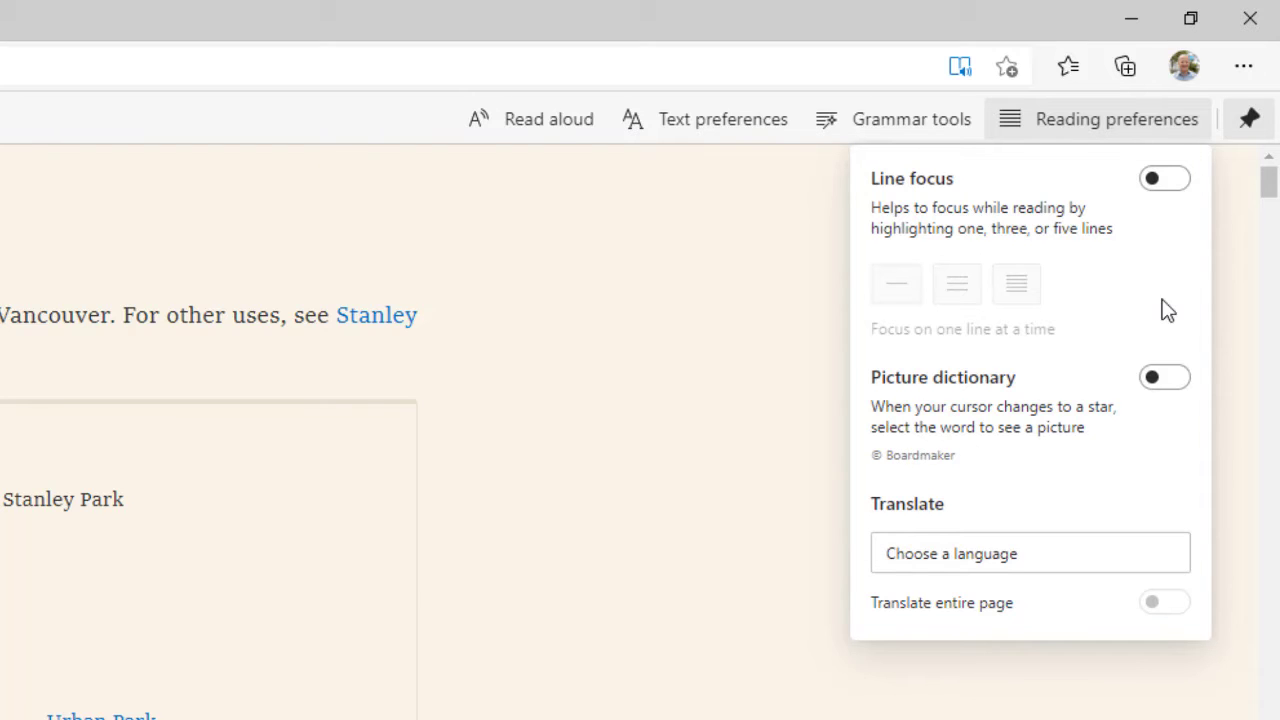
click(1165, 377)
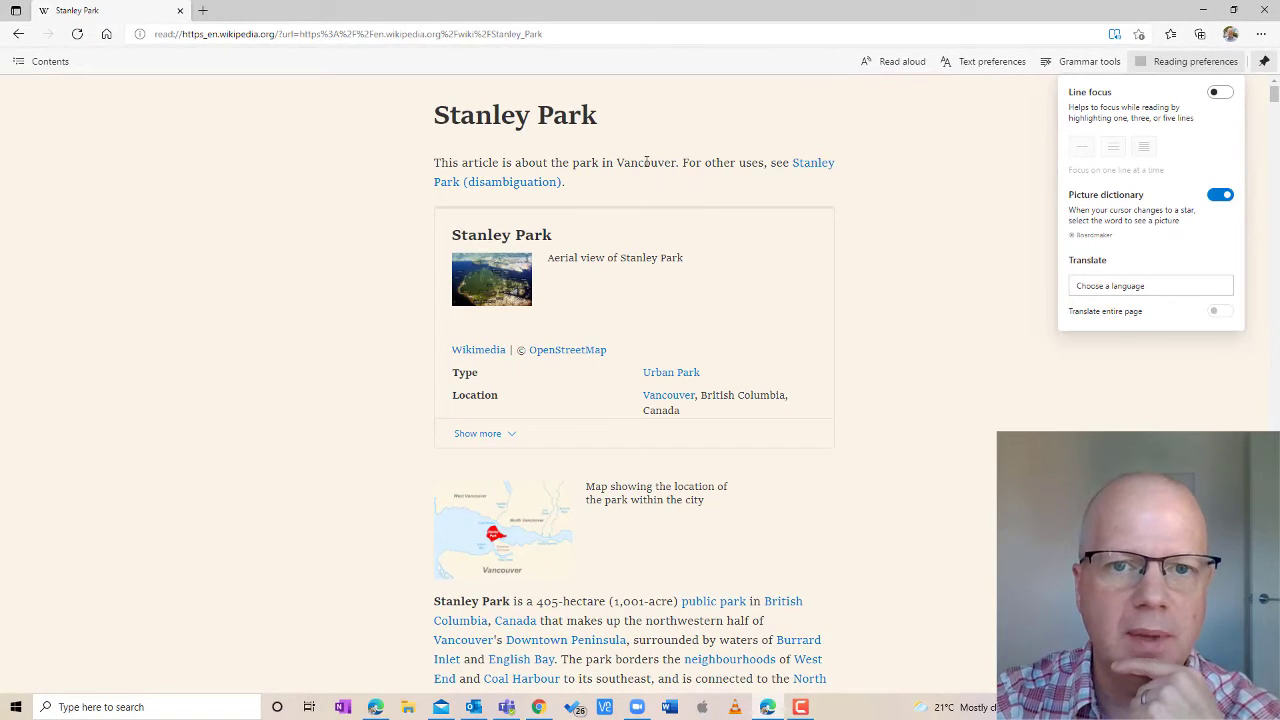
click(517, 371)
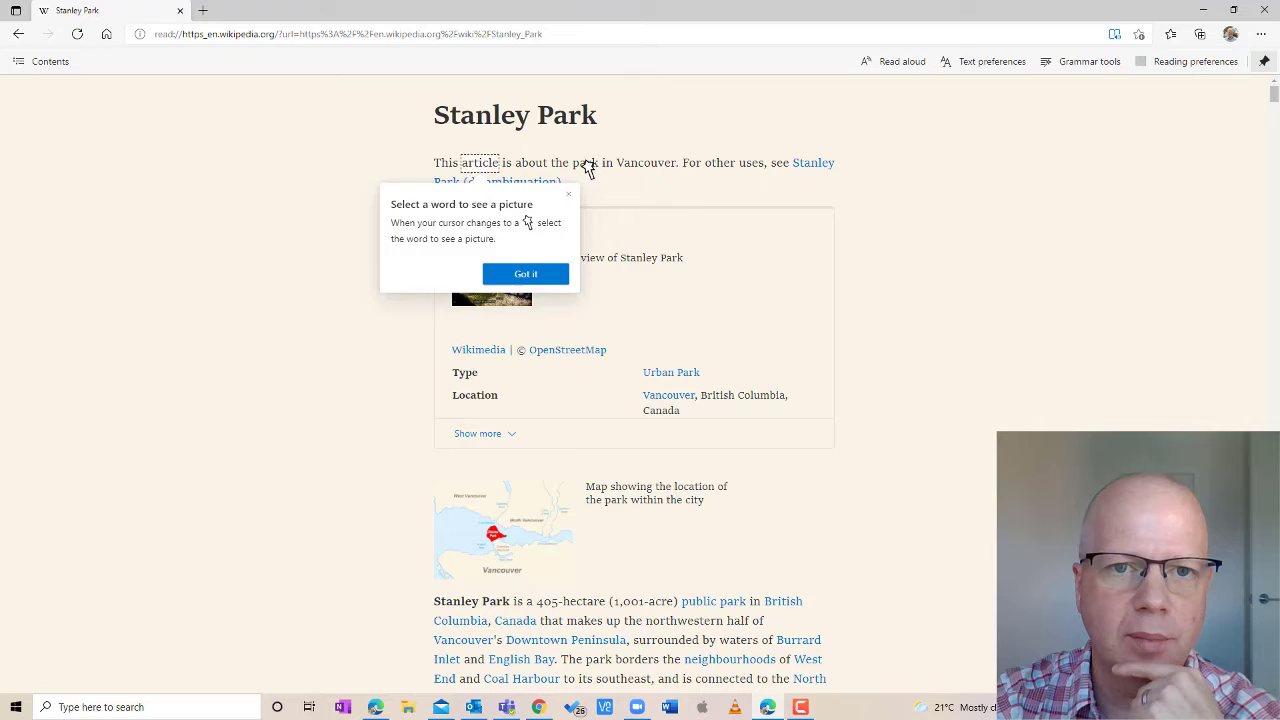
click(586, 165)
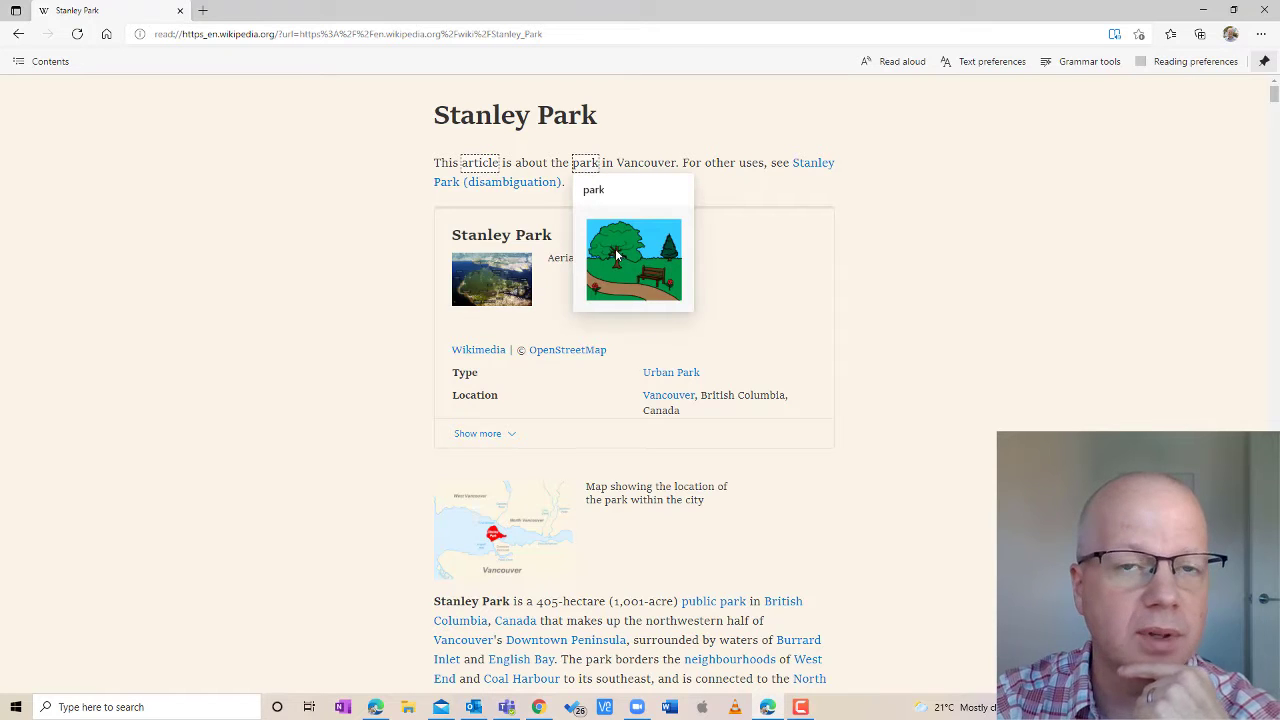
click(490, 168)
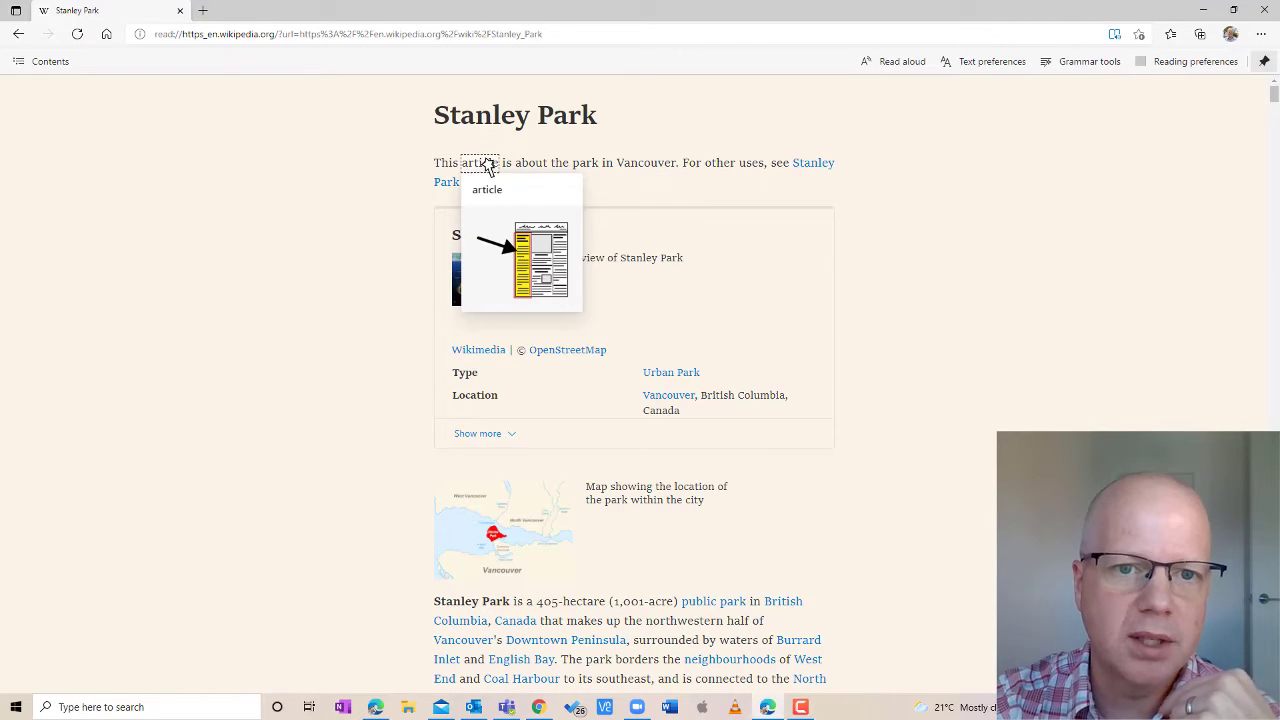
click(909, 264)
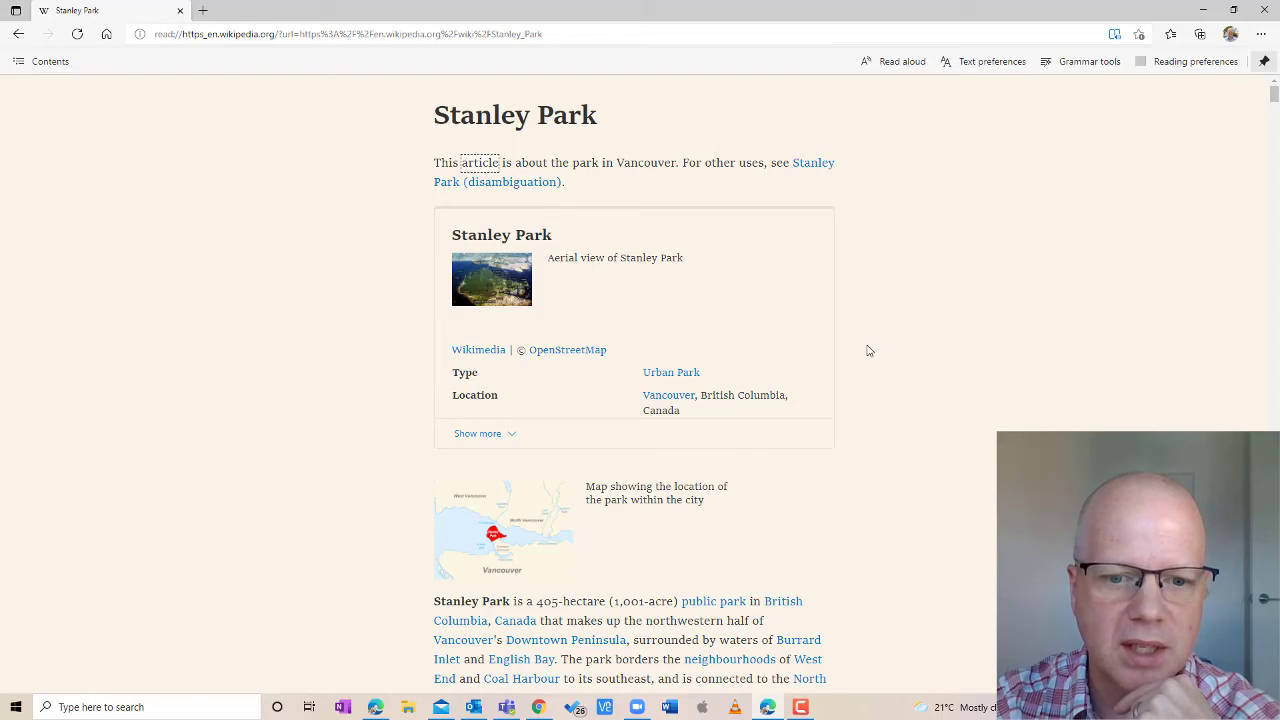
Look up 'waters' in the picture dictionary, then scroll back to the article title.
scroll(788, 391, down, 3)
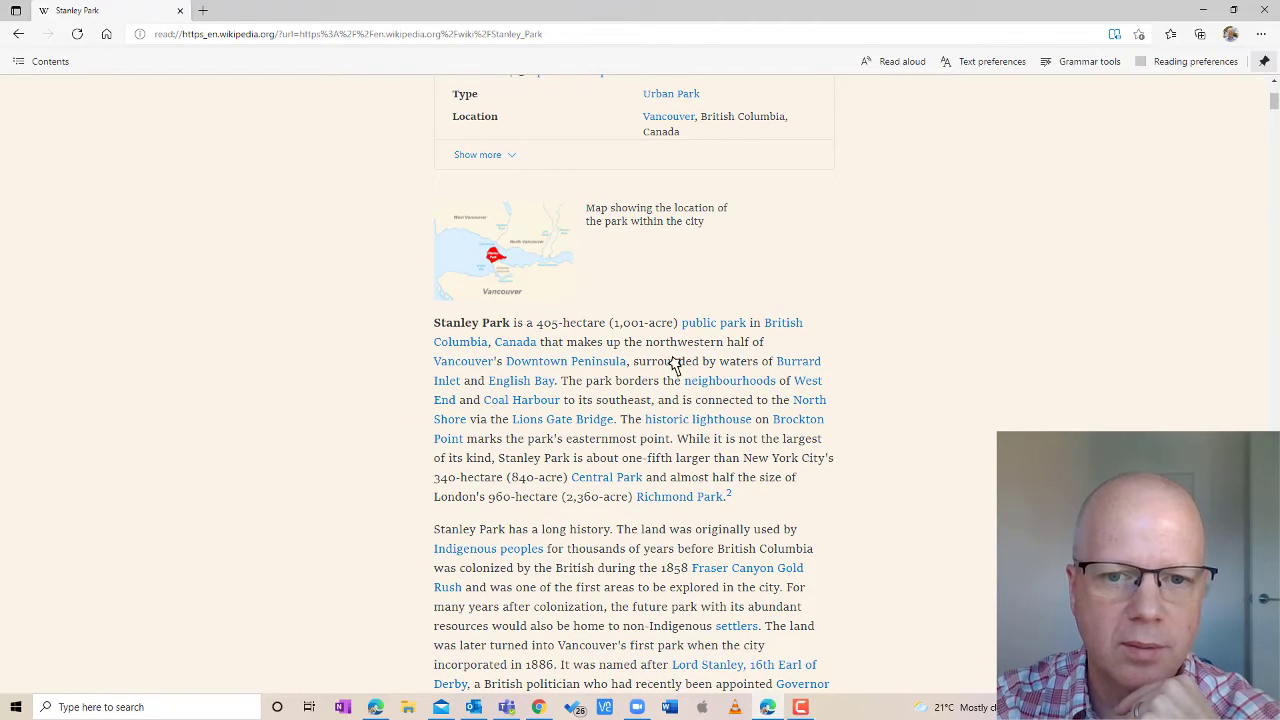
click(742, 366)
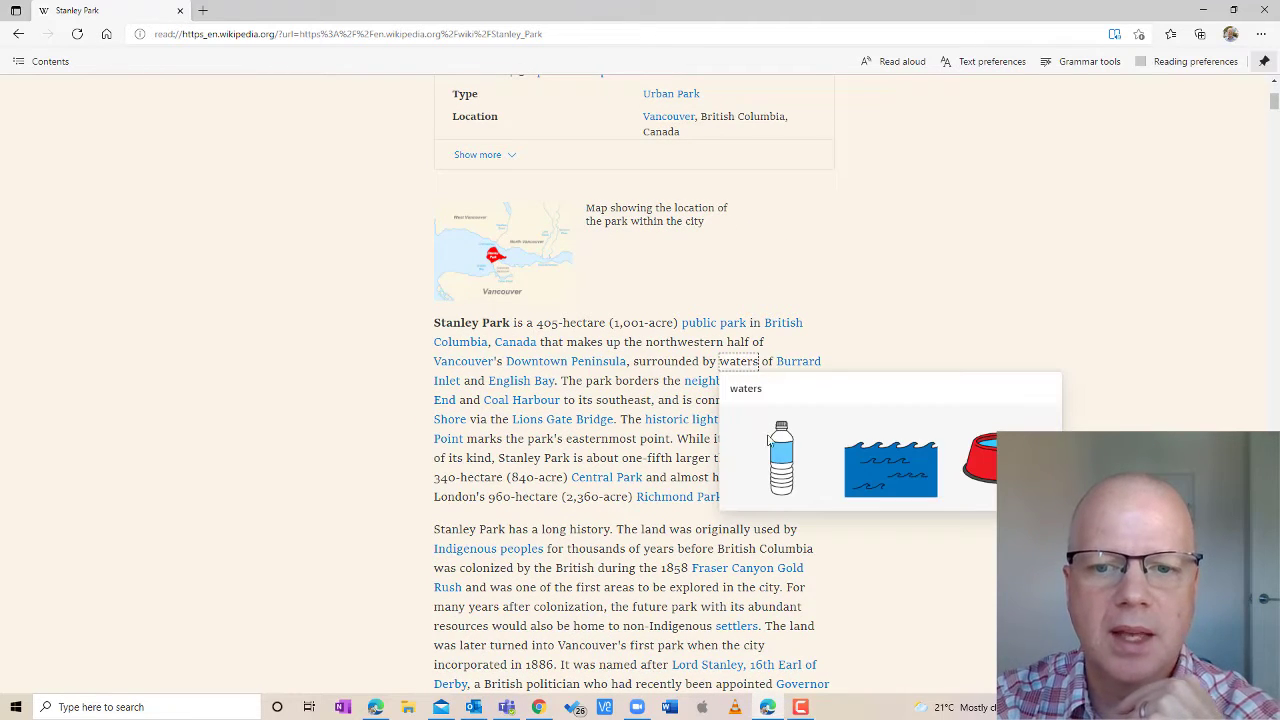
click(810, 265)
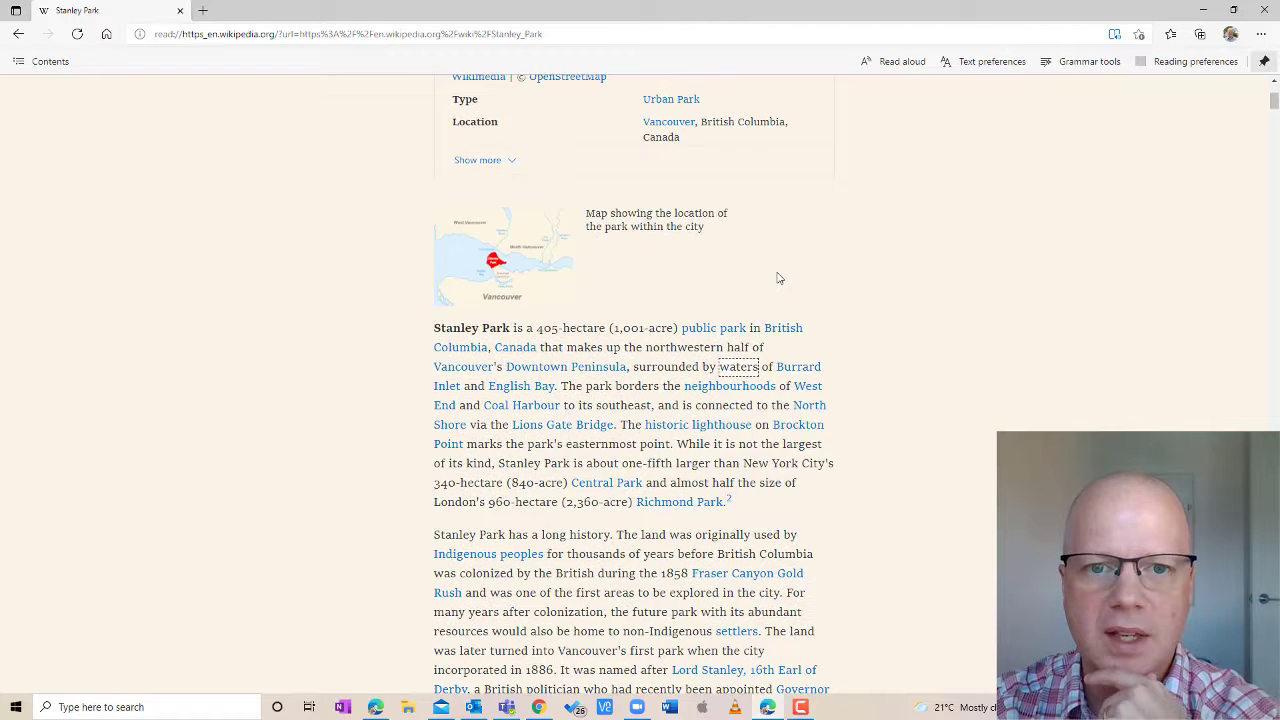
scroll(790, 275, up, 3)
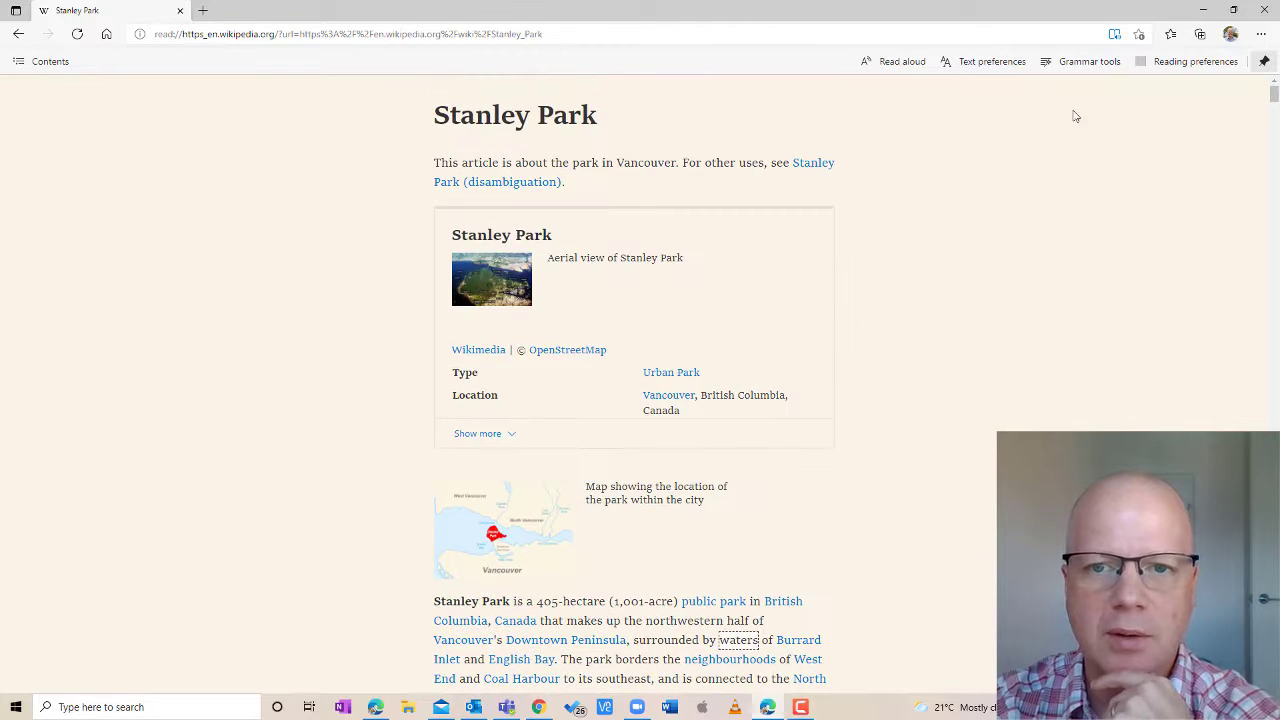
click(1216, 64)
Read the article aloud from its title, pause after the opening note, and scroll to the intro.
click(956, 131)
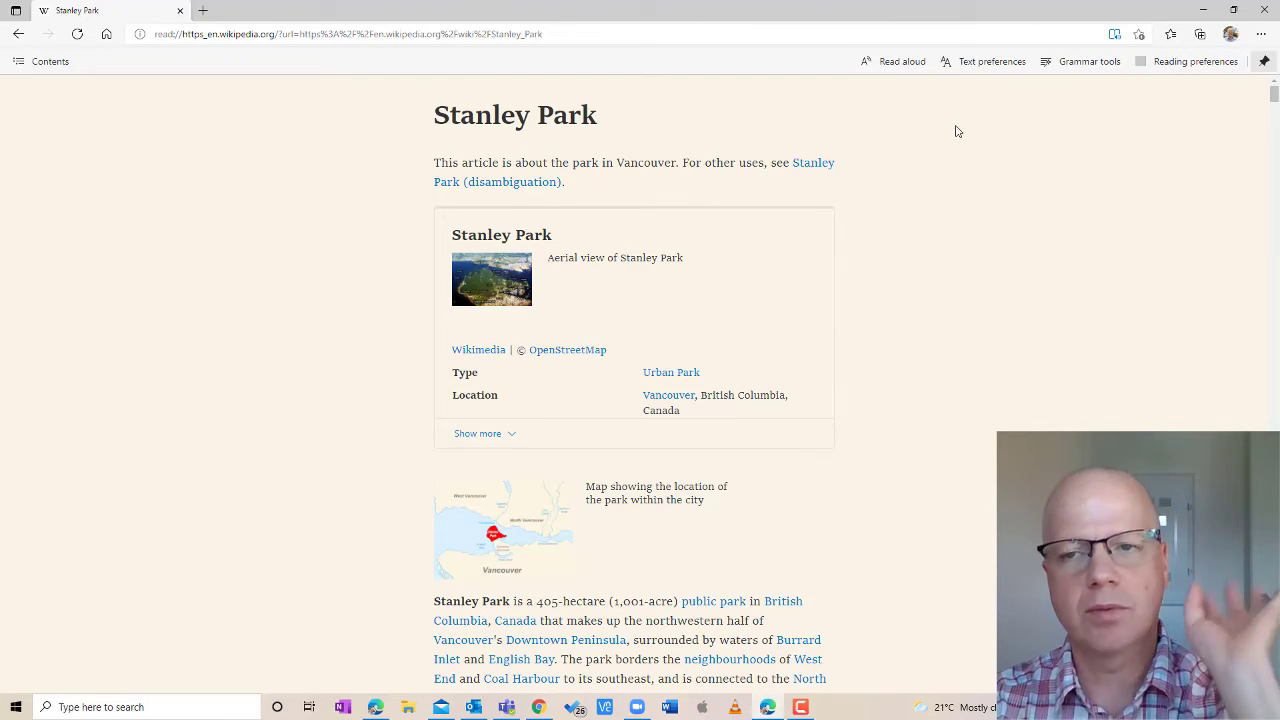
click(900, 62)
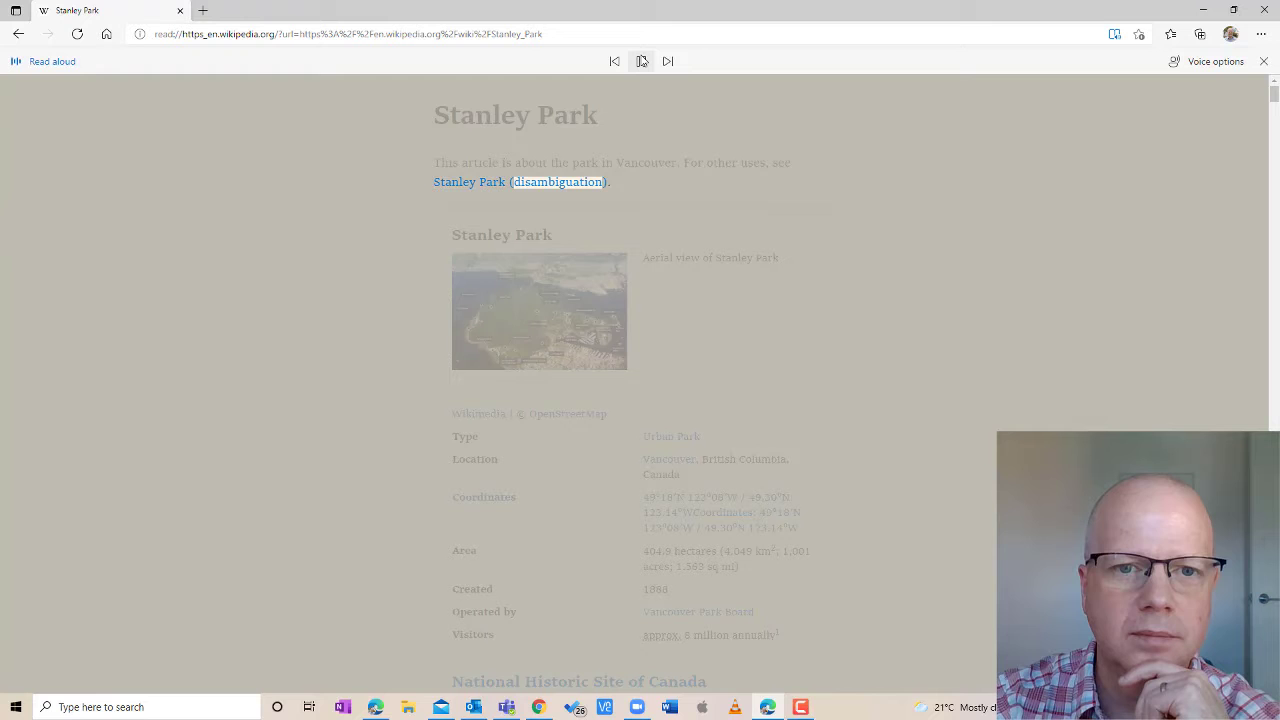
click(641, 61)
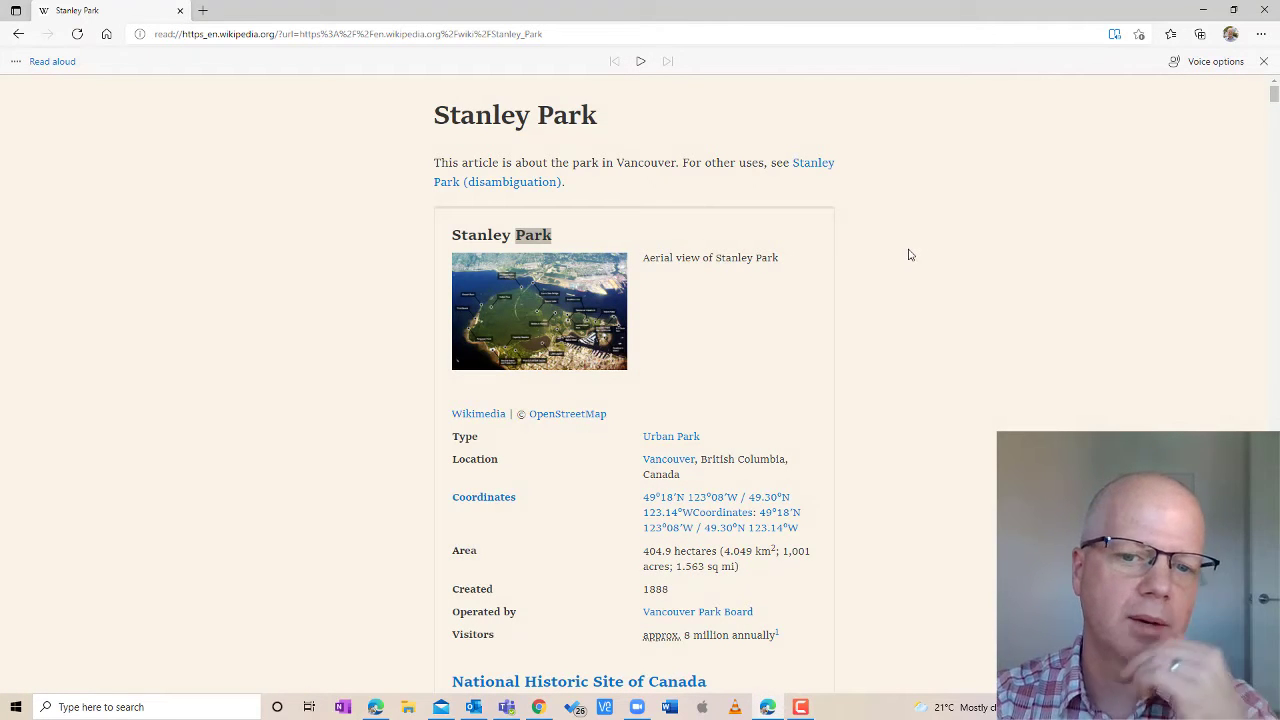
scroll(869, 263, down, 7)
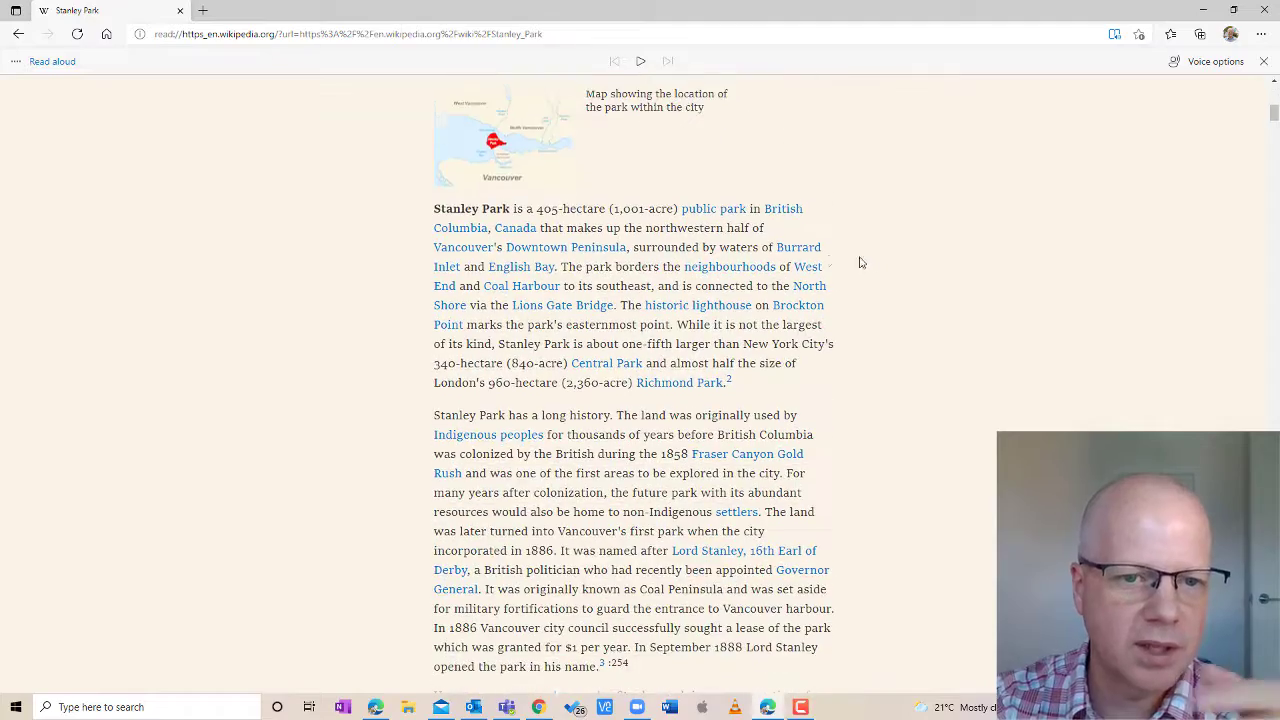
Continue reading aloud from the selected intro paragraph and pause at 'Downtown Peninsula'.
drag(431, 205, 768, 410)
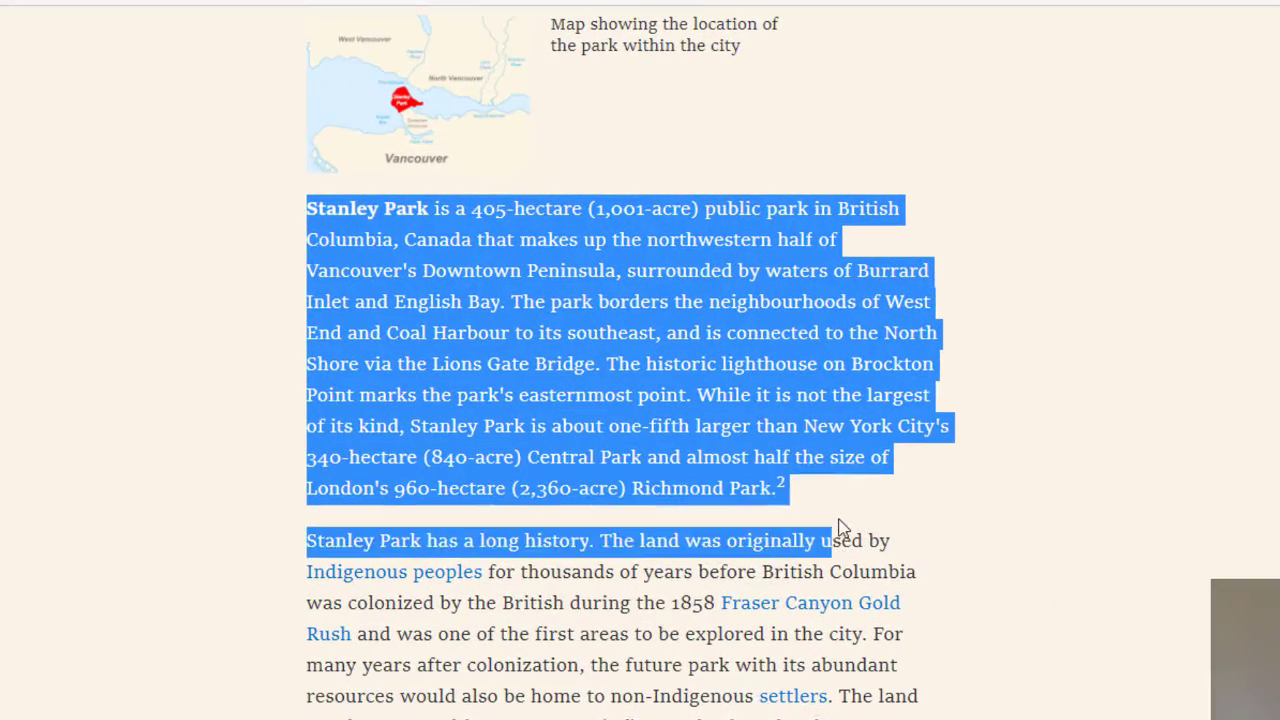
drag(840, 528, 816, 481)
right_click(668, 338)
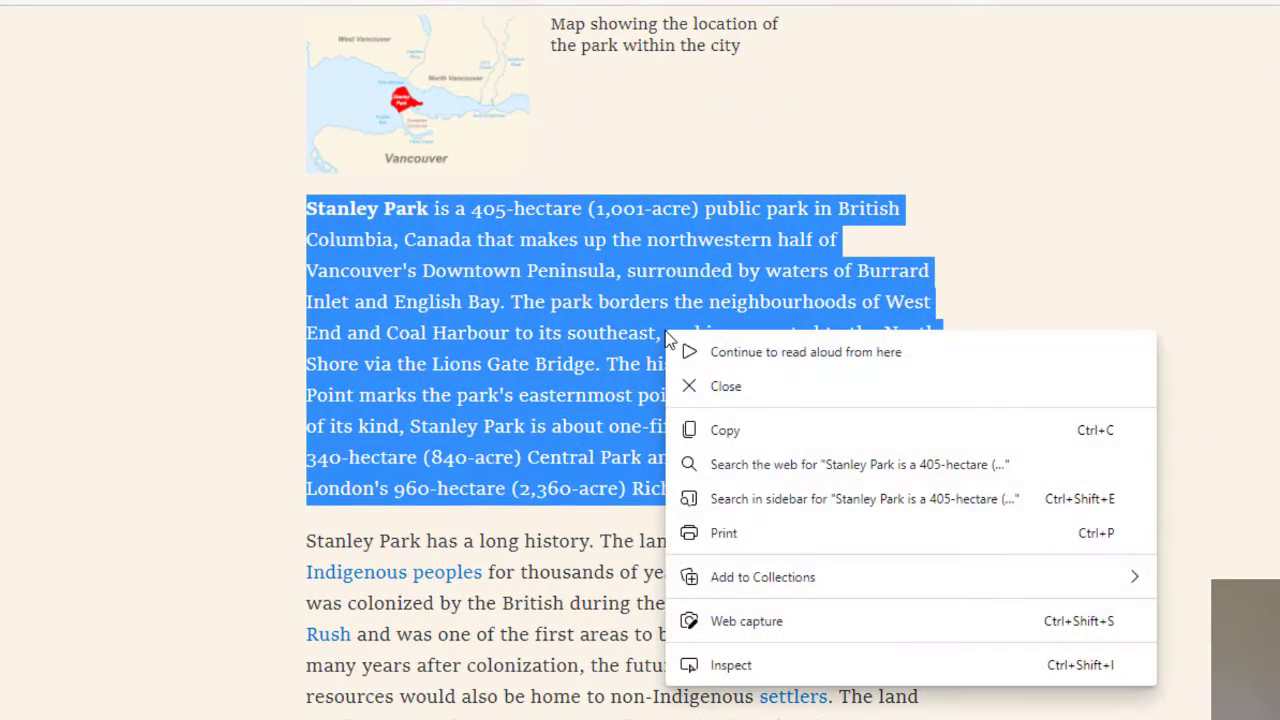
click(812, 352)
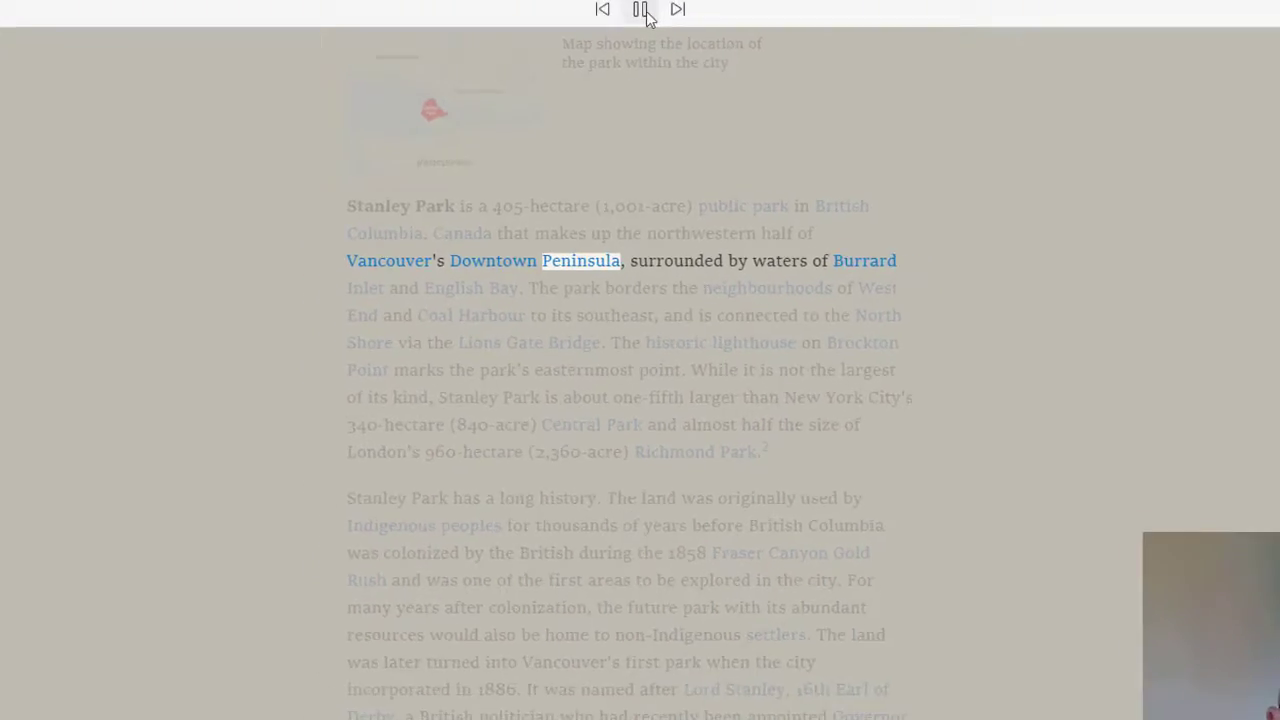
click(641, 9)
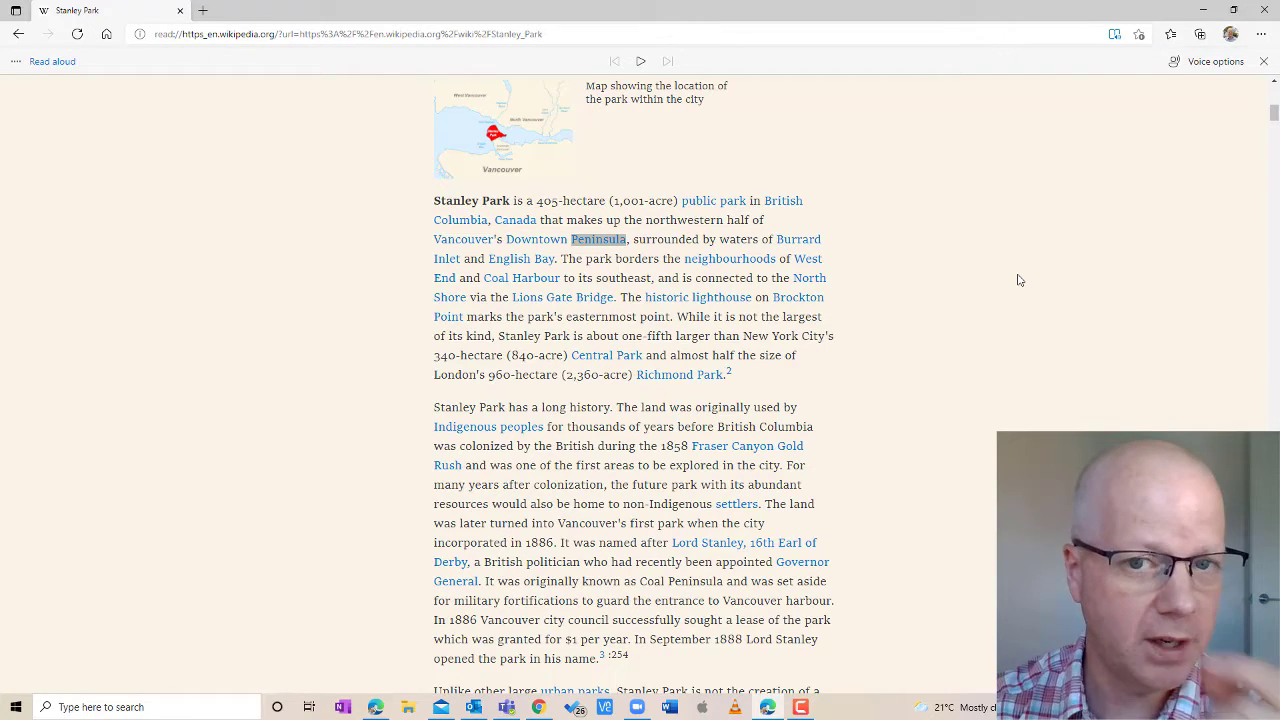
Choose Microsoft Mark - English (United States) as the read-aloud voice.
click(1205, 64)
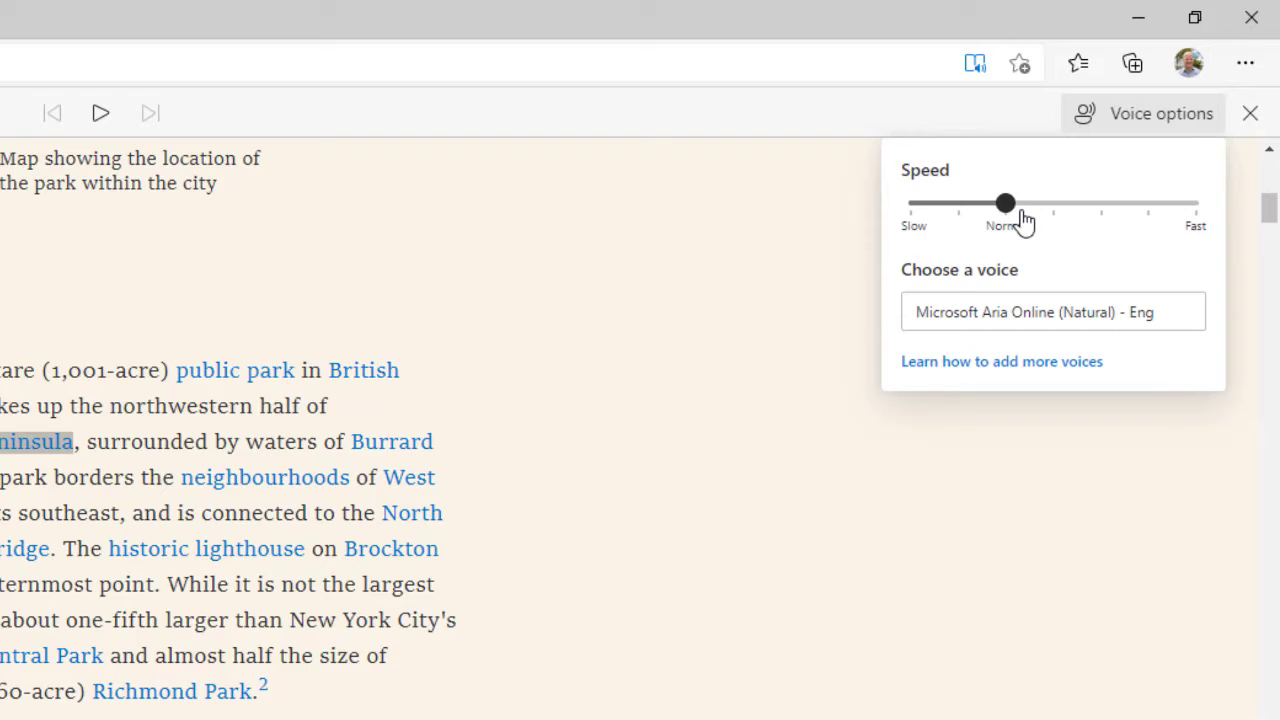
click(1047, 328)
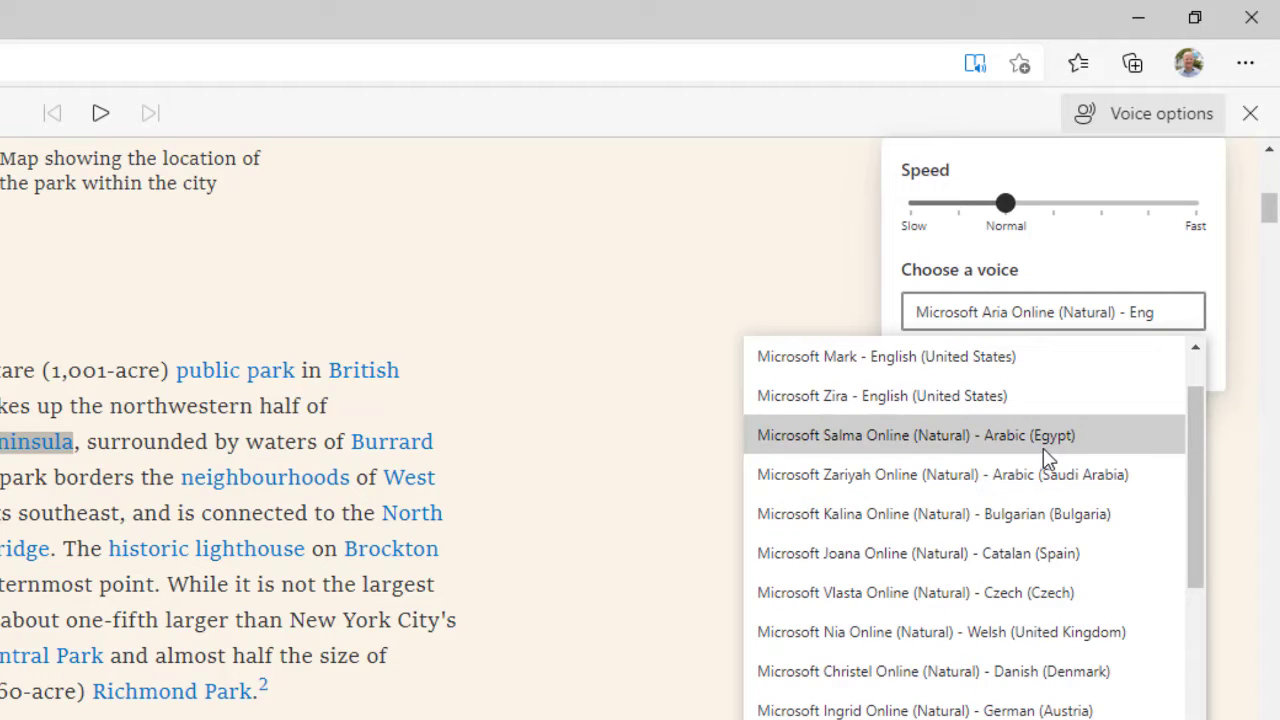
scroll(1043, 449, up, 2)
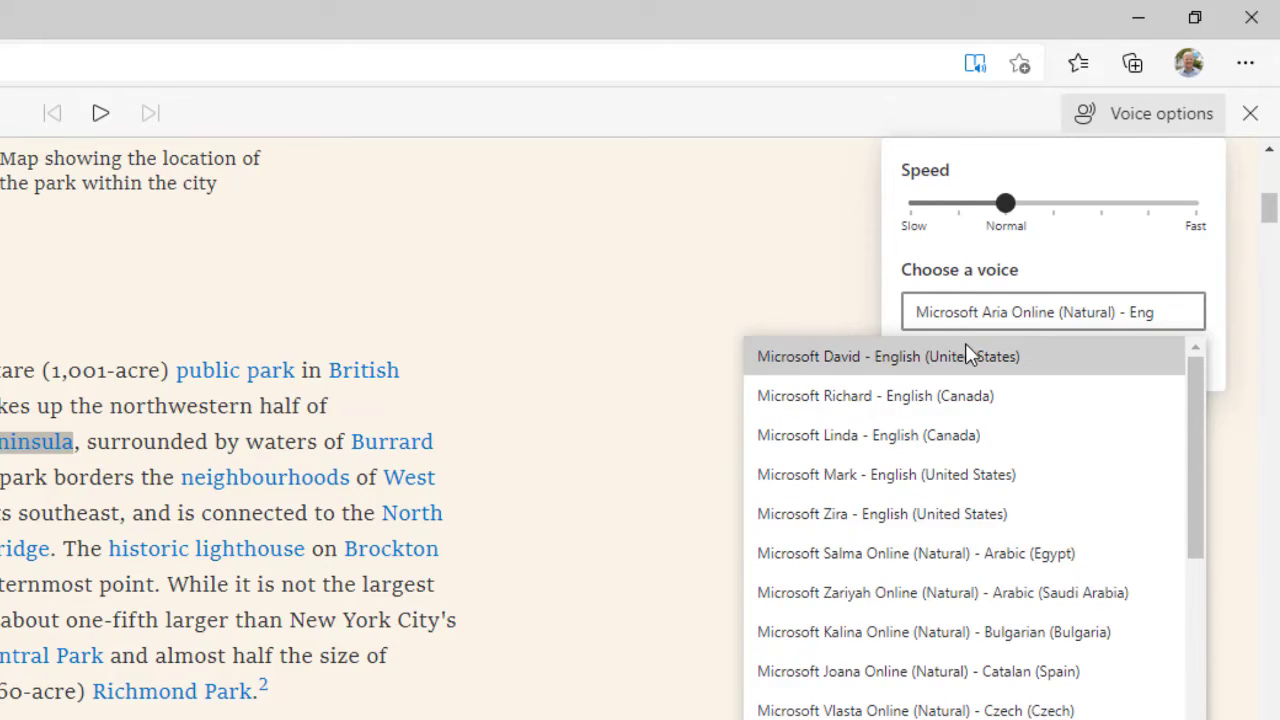
click(937, 476)
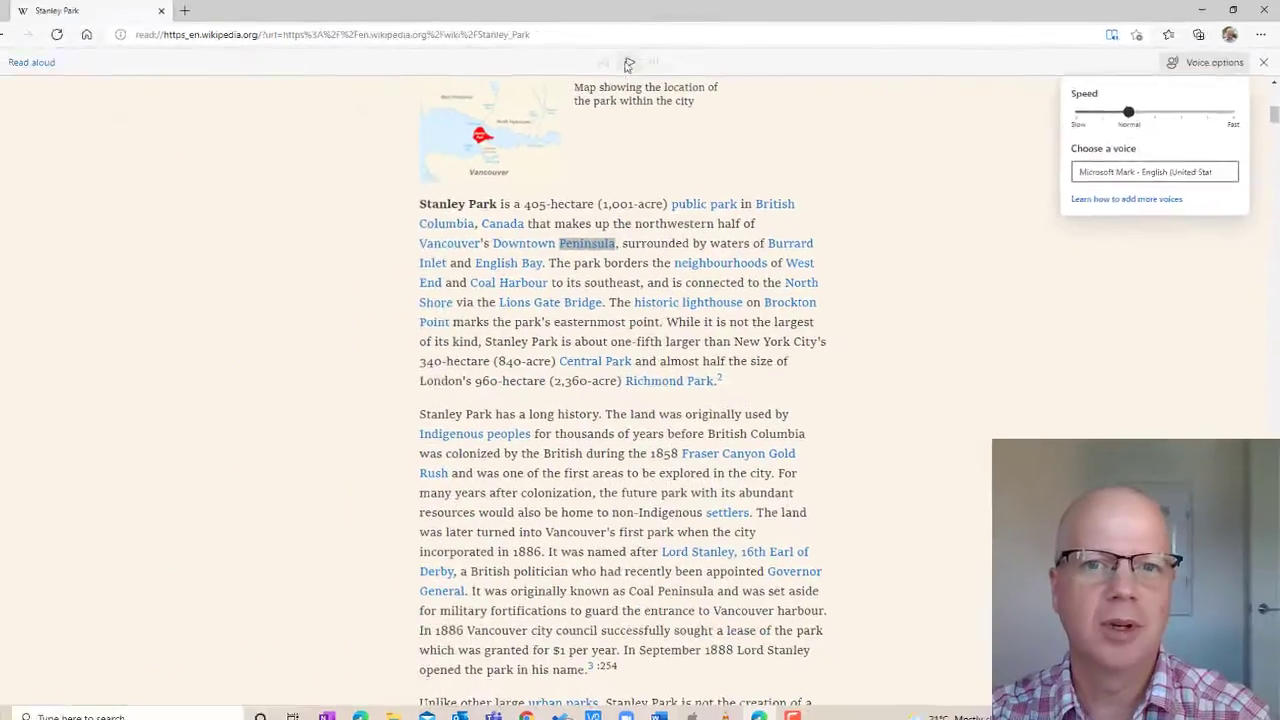
Play the intro in Mark's voice and pause it at 'English Bay'.
click(100, 113)
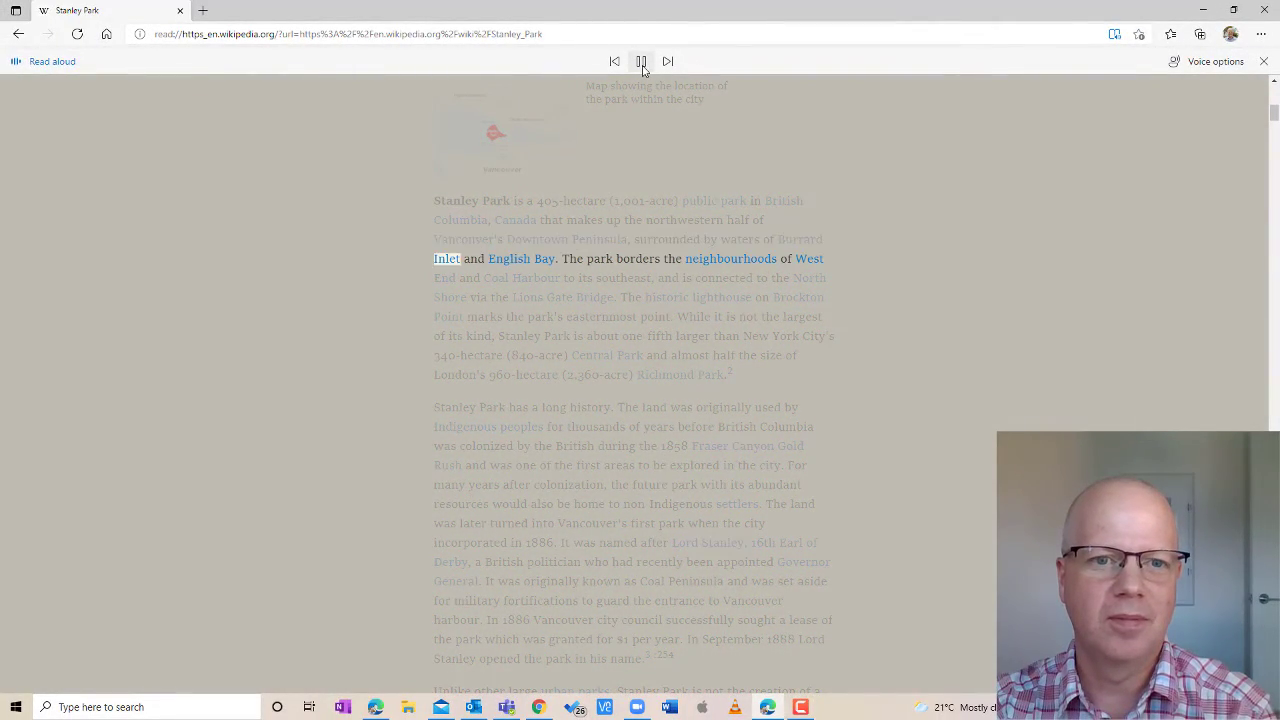
click(641, 62)
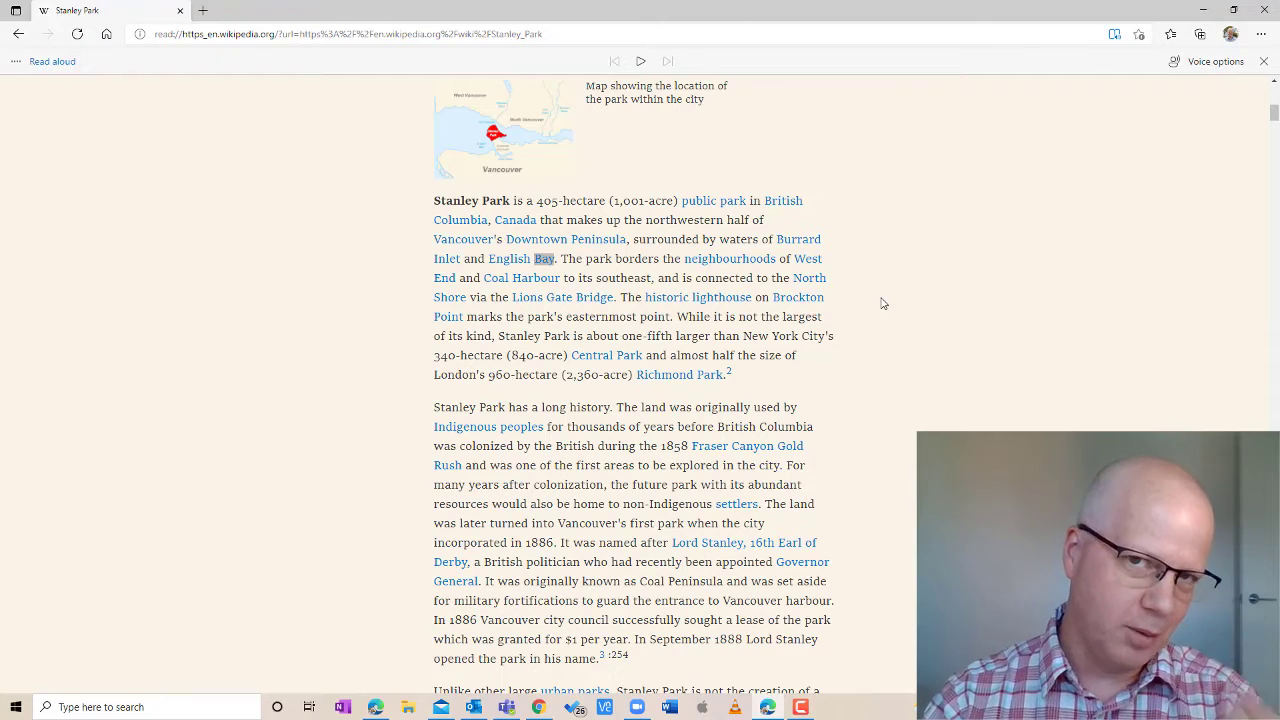
Switch the voice back to Microsoft Aria Online (Natural) - English (United States) and scroll to the top.
click(1214, 61)
click(1152, 170)
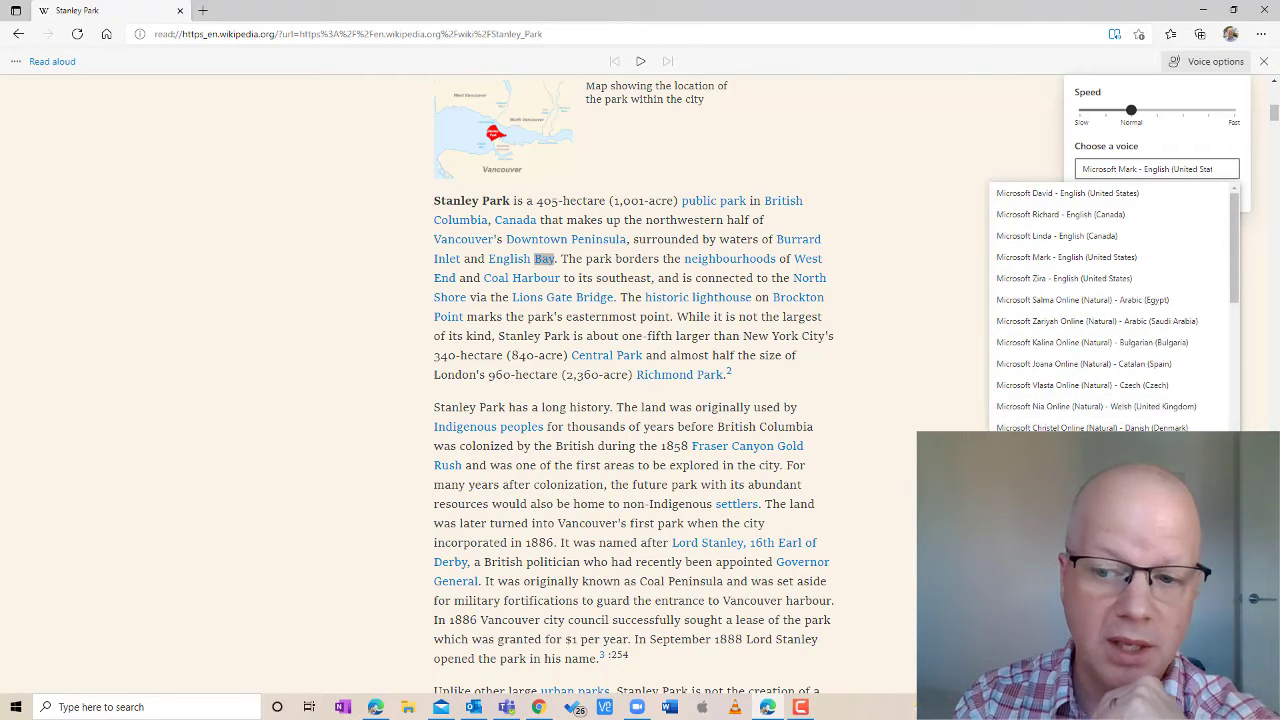
scroll(1092, 390, down, 5)
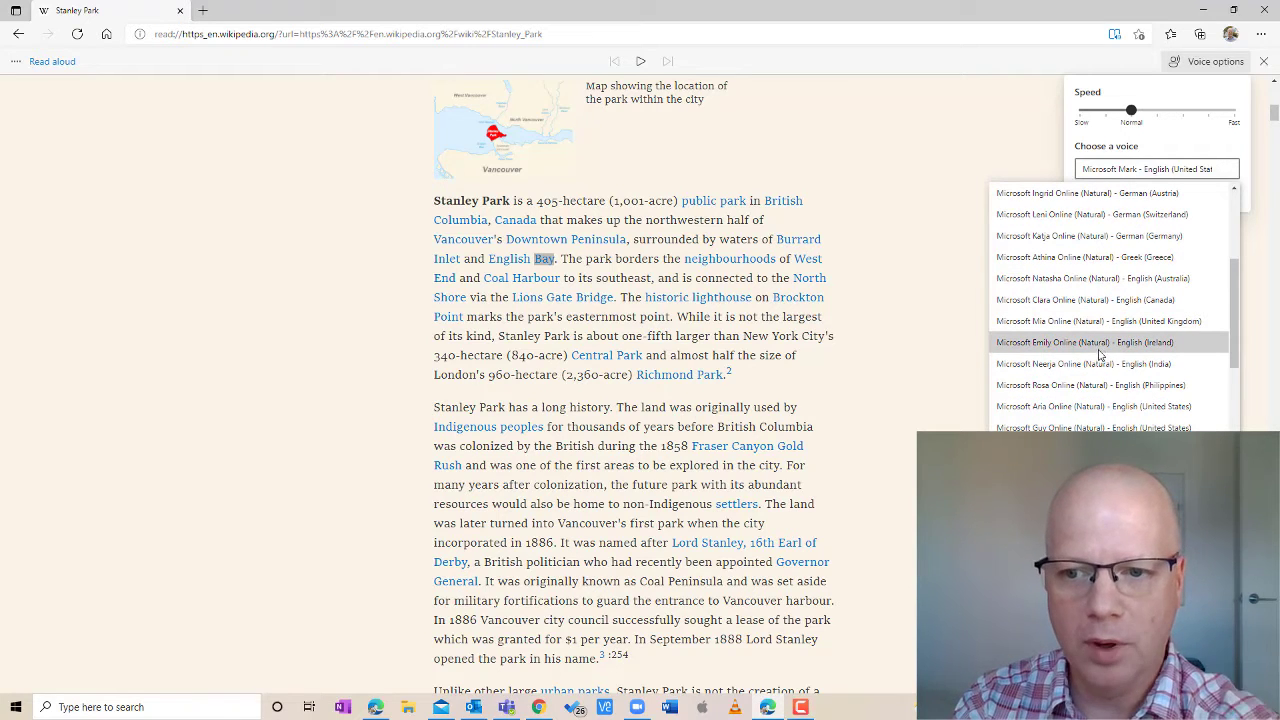
click(1095, 407)
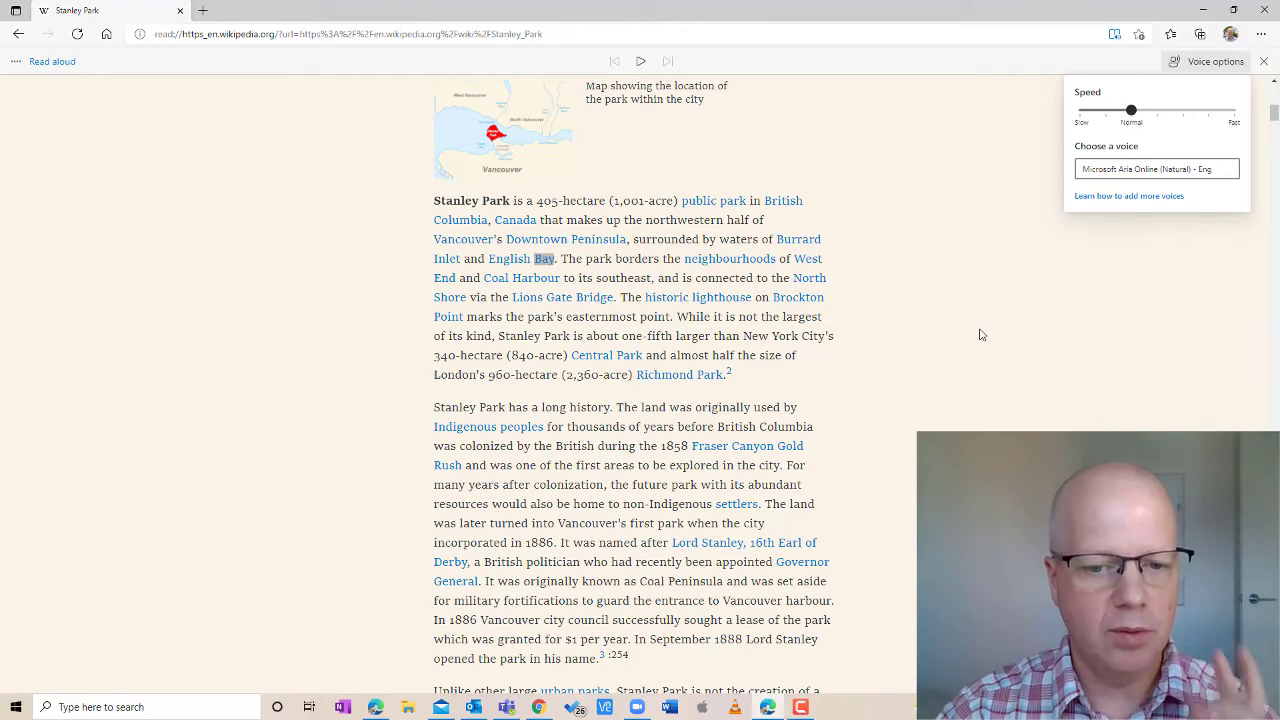
scroll(880, 355, up, 10)
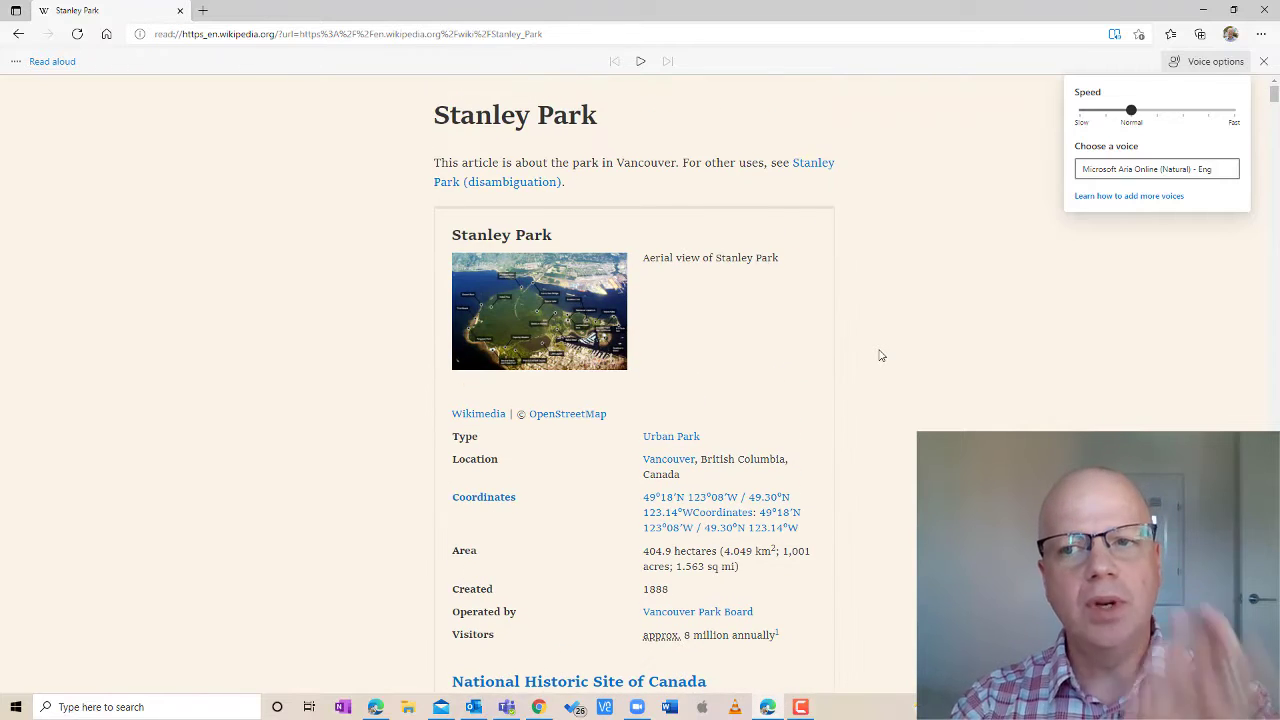
Exit read-aloud, then show and close the article's Contents panel.
click(1261, 62)
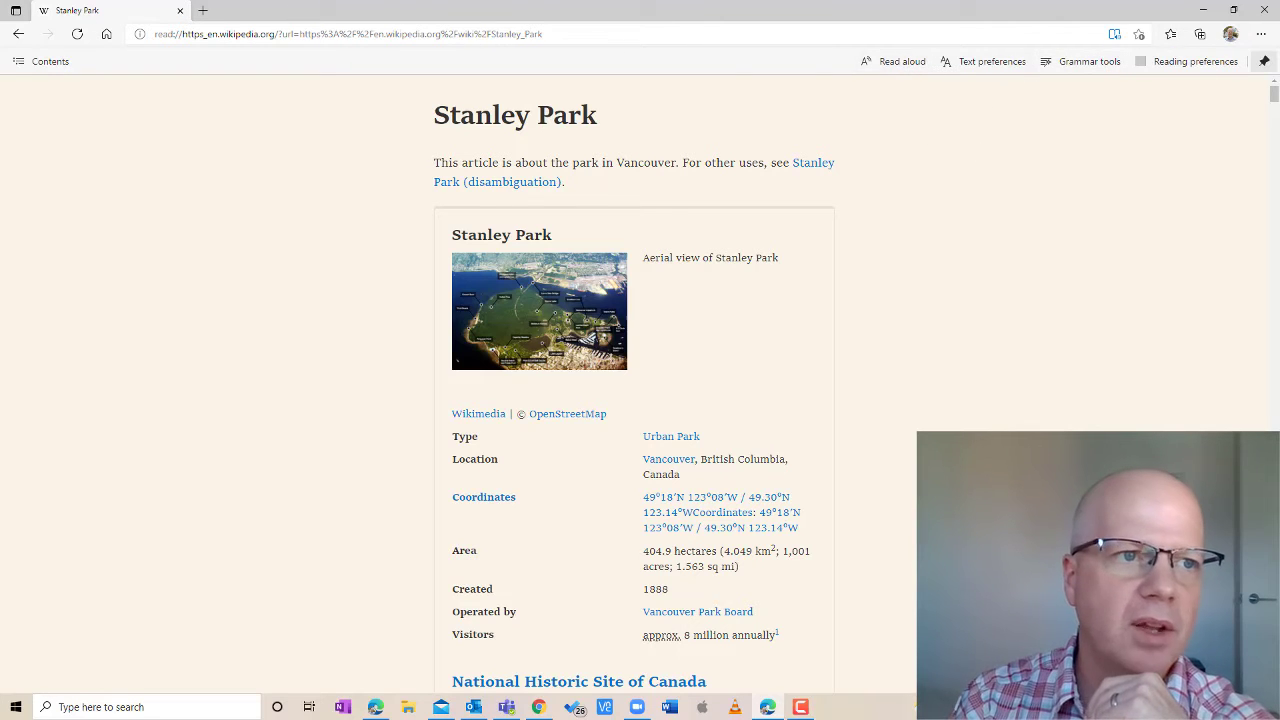
click(36, 64)
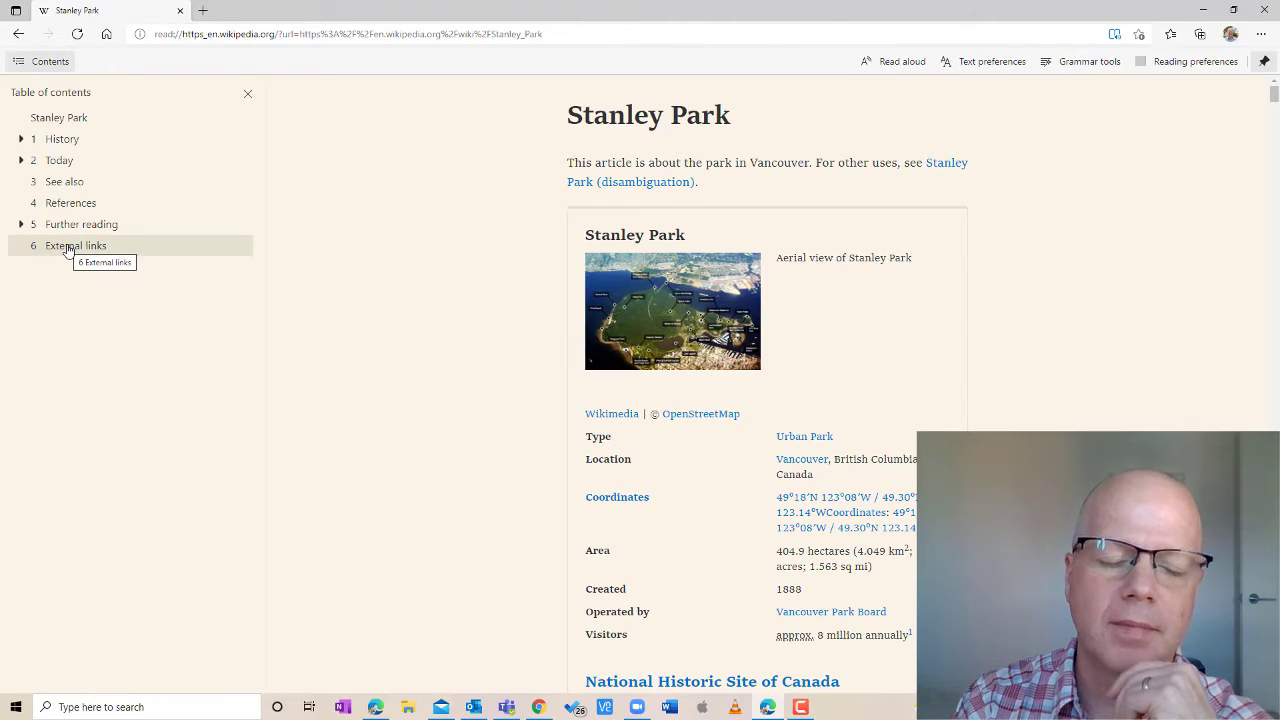
click(249, 95)
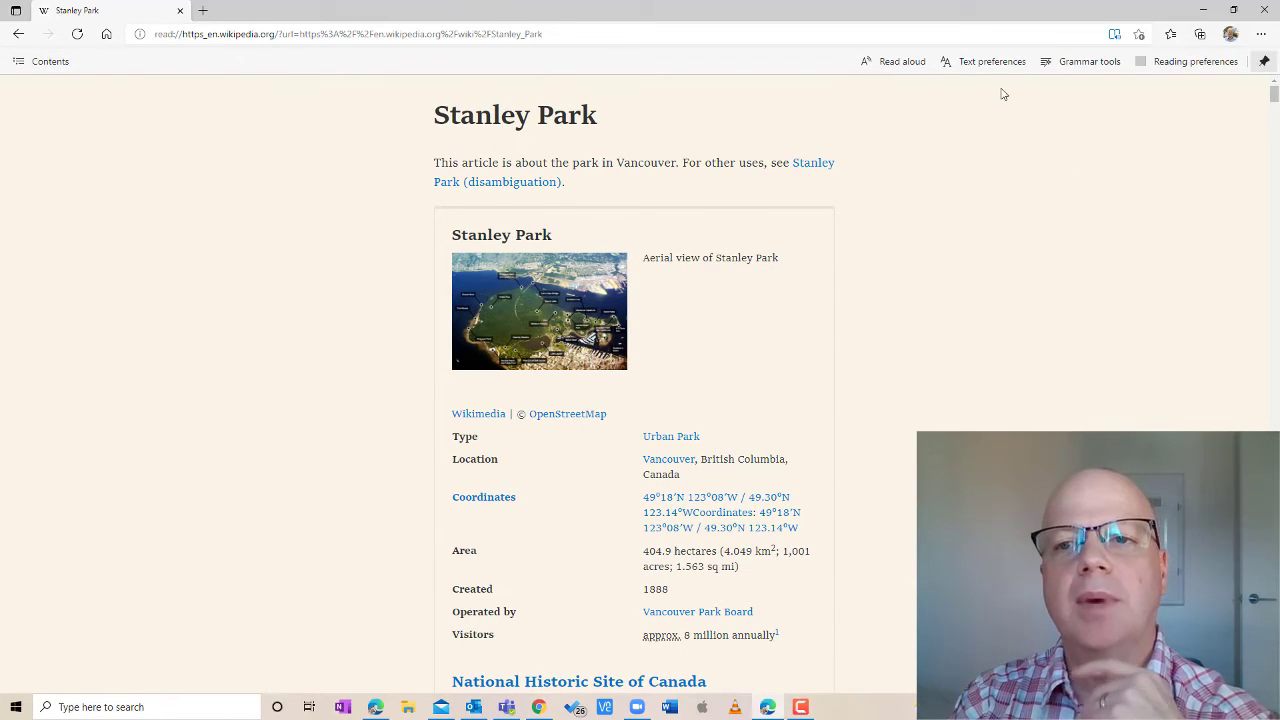
Highlight nouns, verbs, adjectives and adverbs in Grammar tools, then scroll through the colour-coded article.
click(1084, 66)
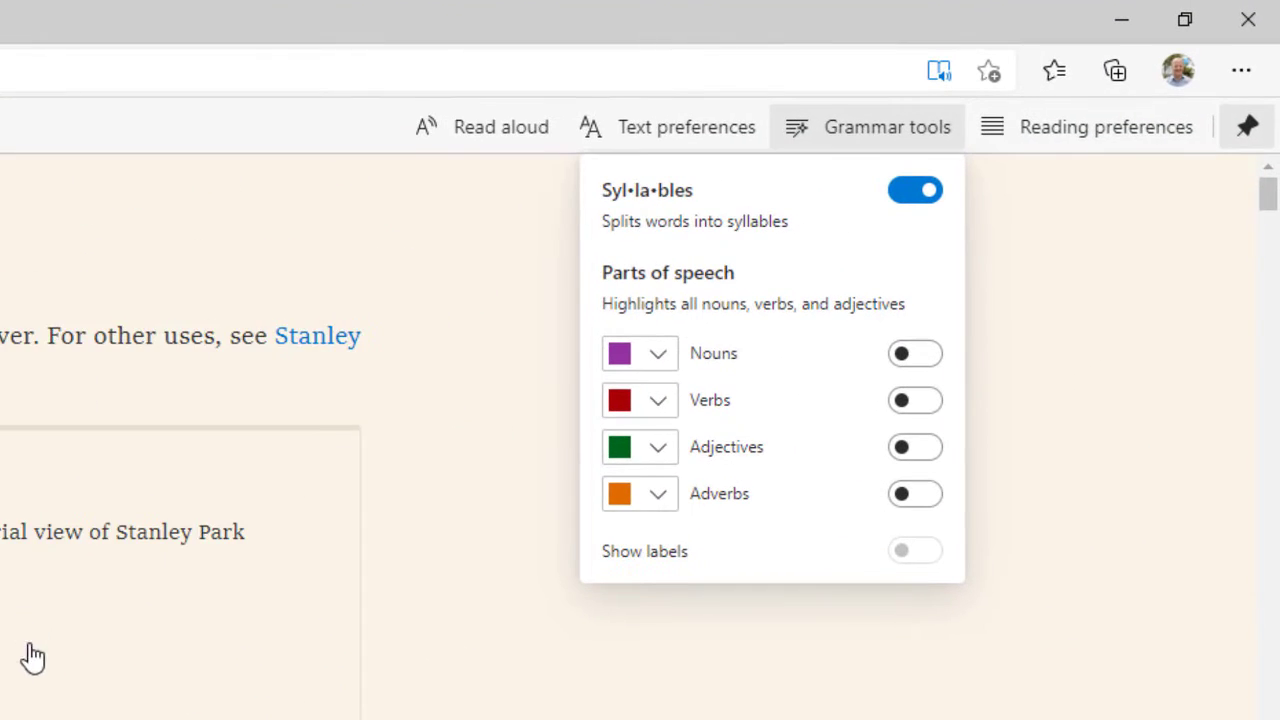
scroll(680, 316, down, 5)
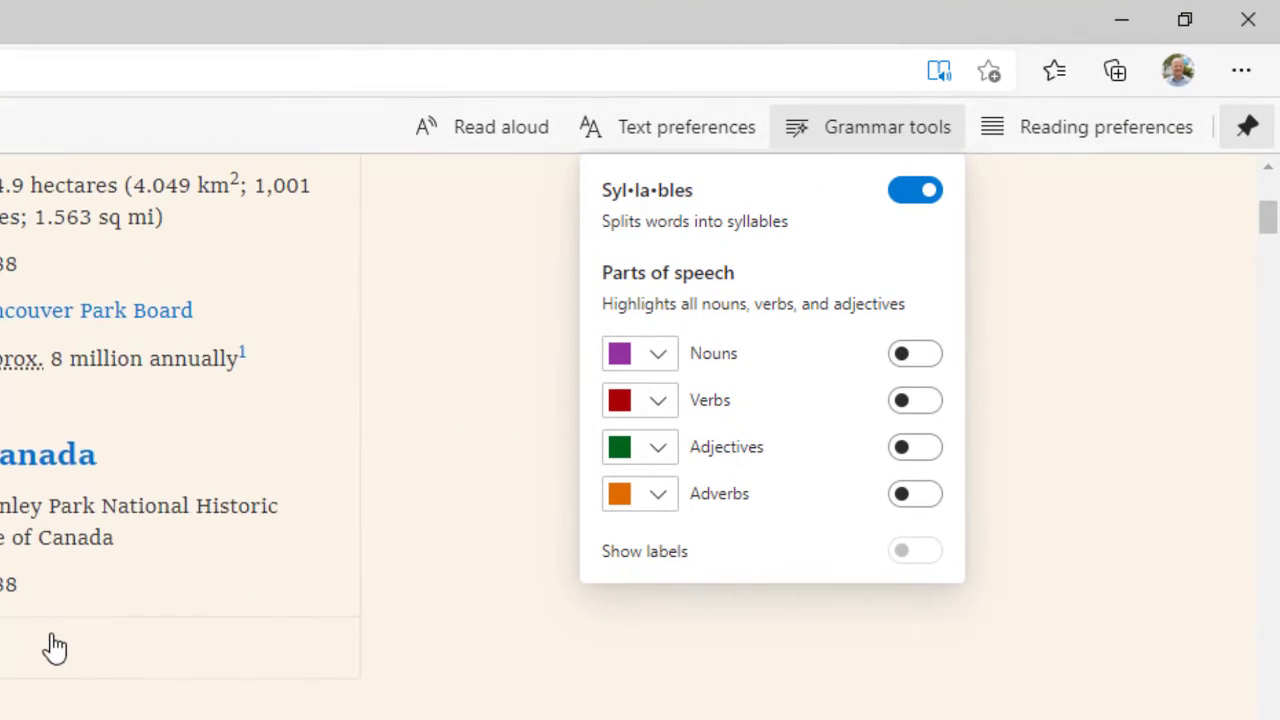
scroll(60, 655, down, 5)
click(912, 360)
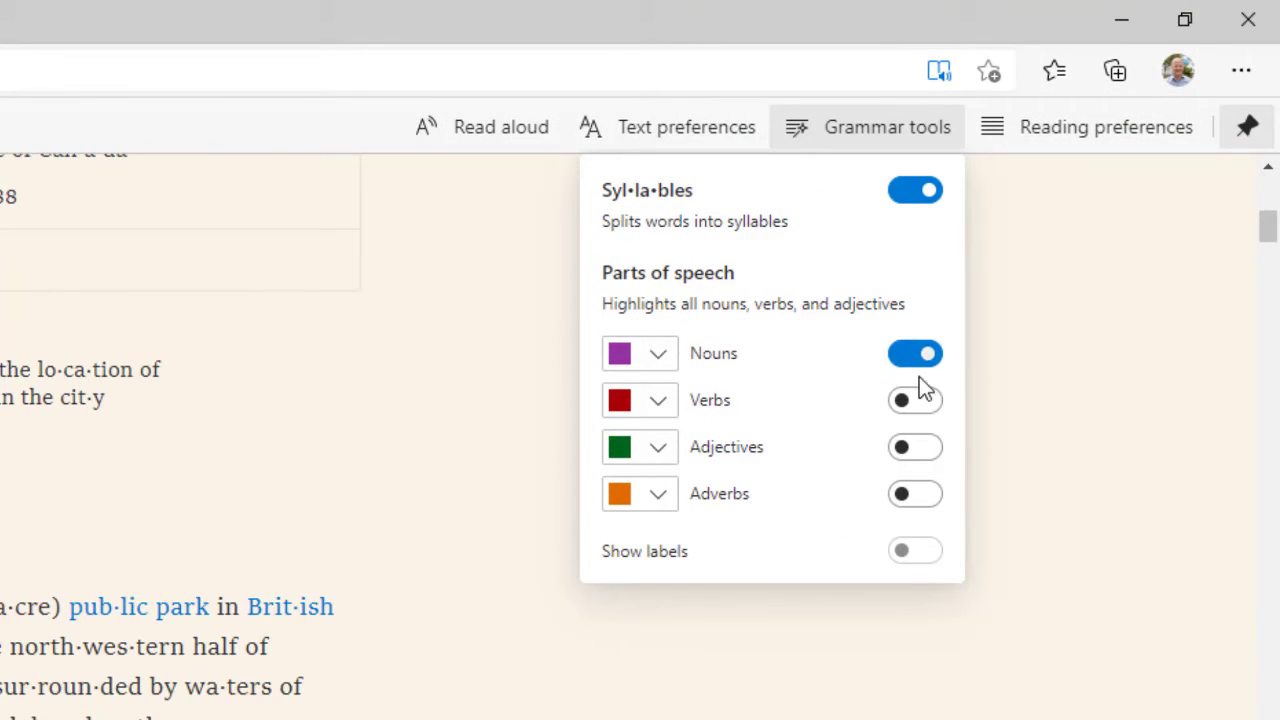
click(914, 402)
click(912, 449)
click(915, 496)
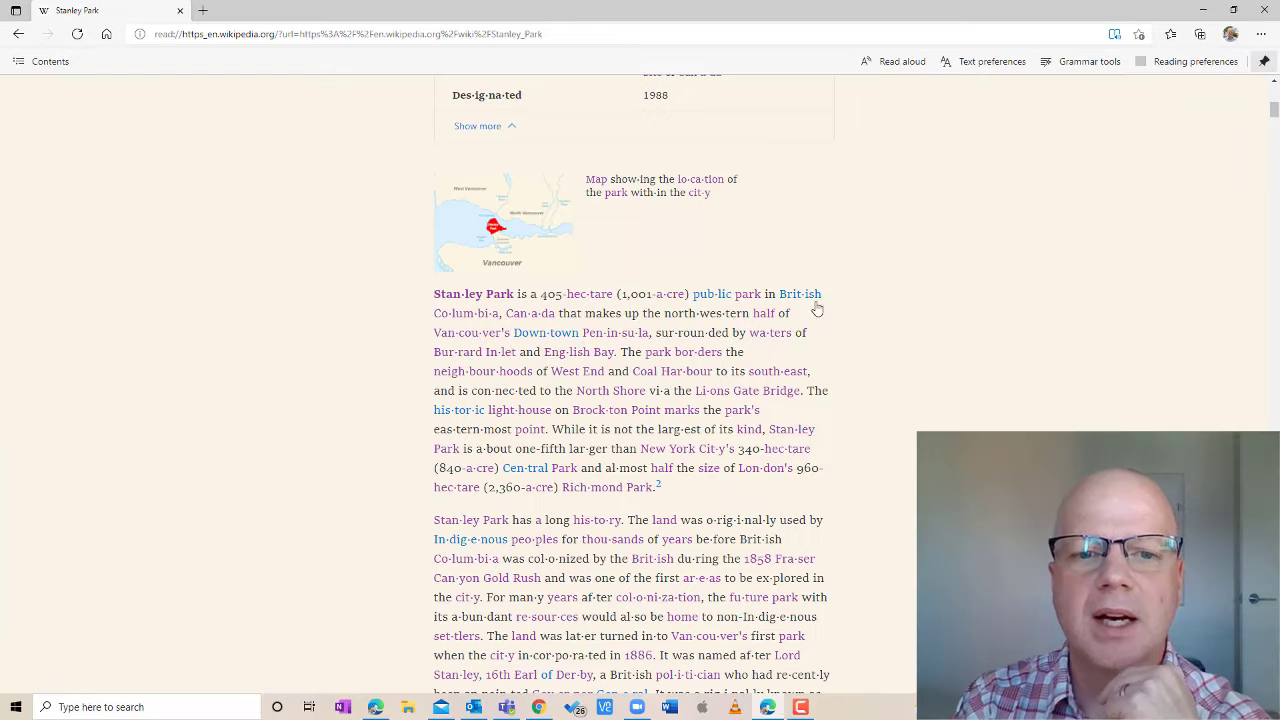
click(332, 632)
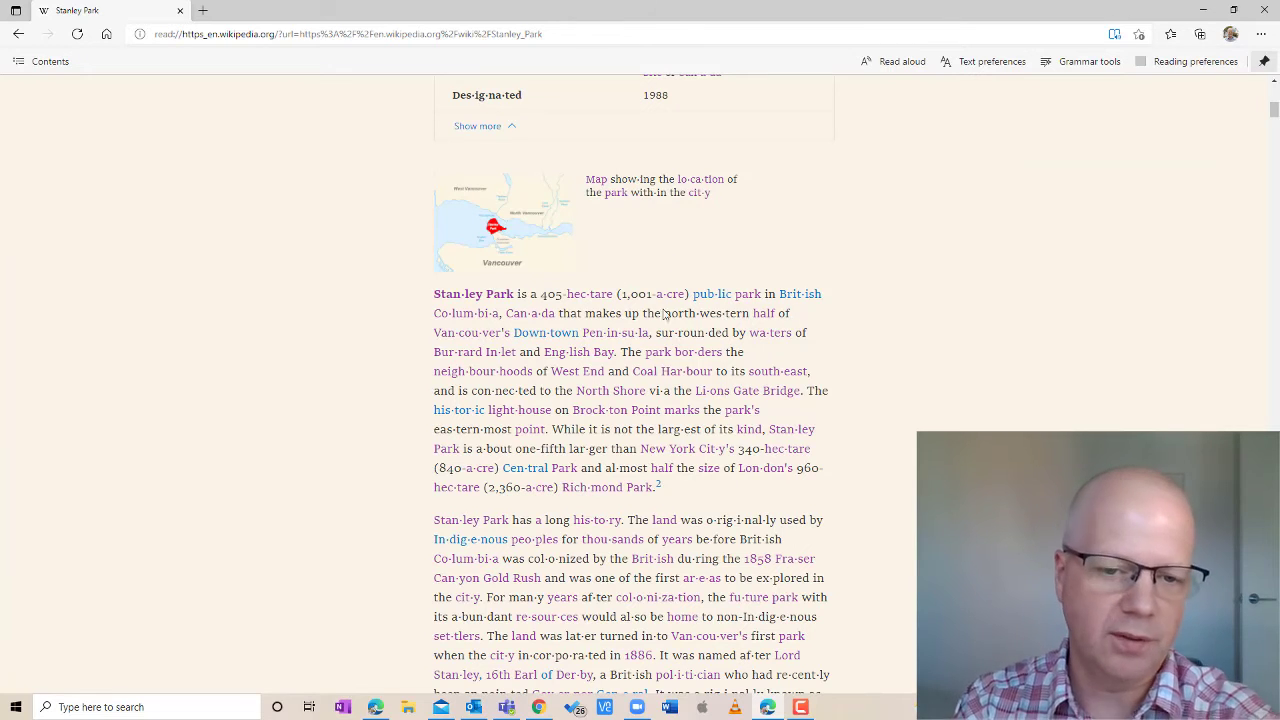
scroll(680, 338, down, 5)
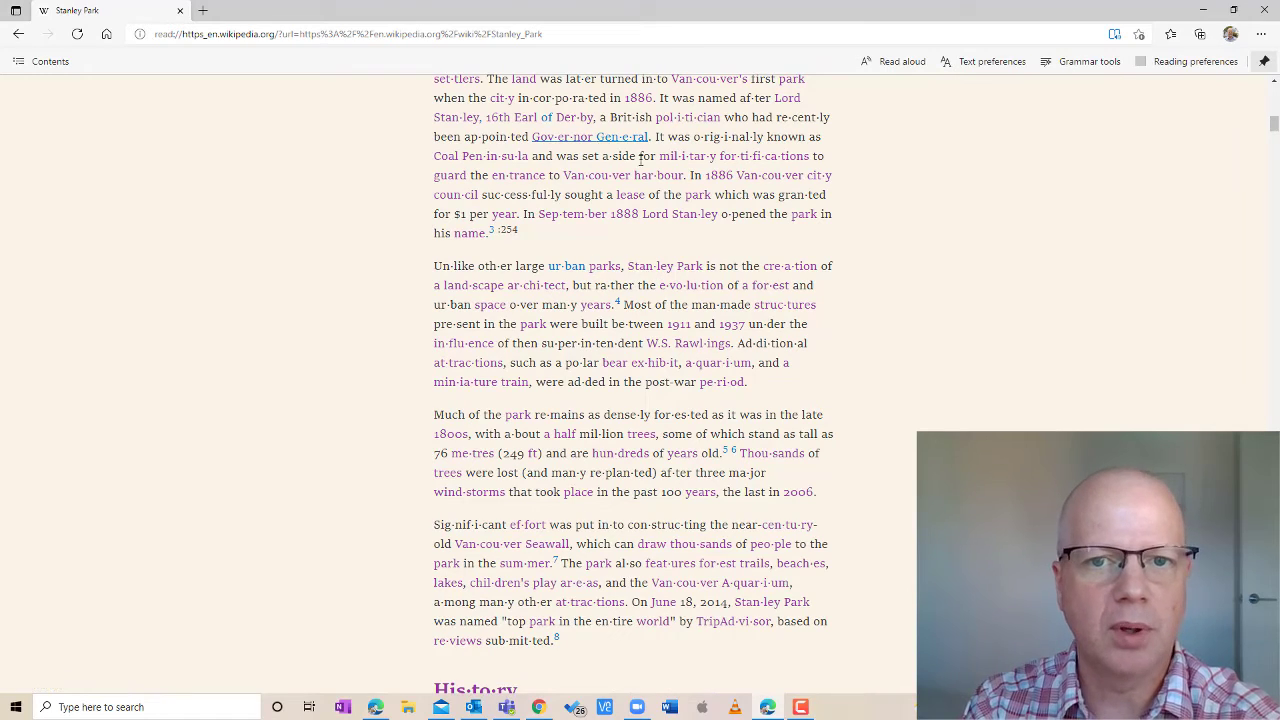
scroll(720, 300, down, 10)
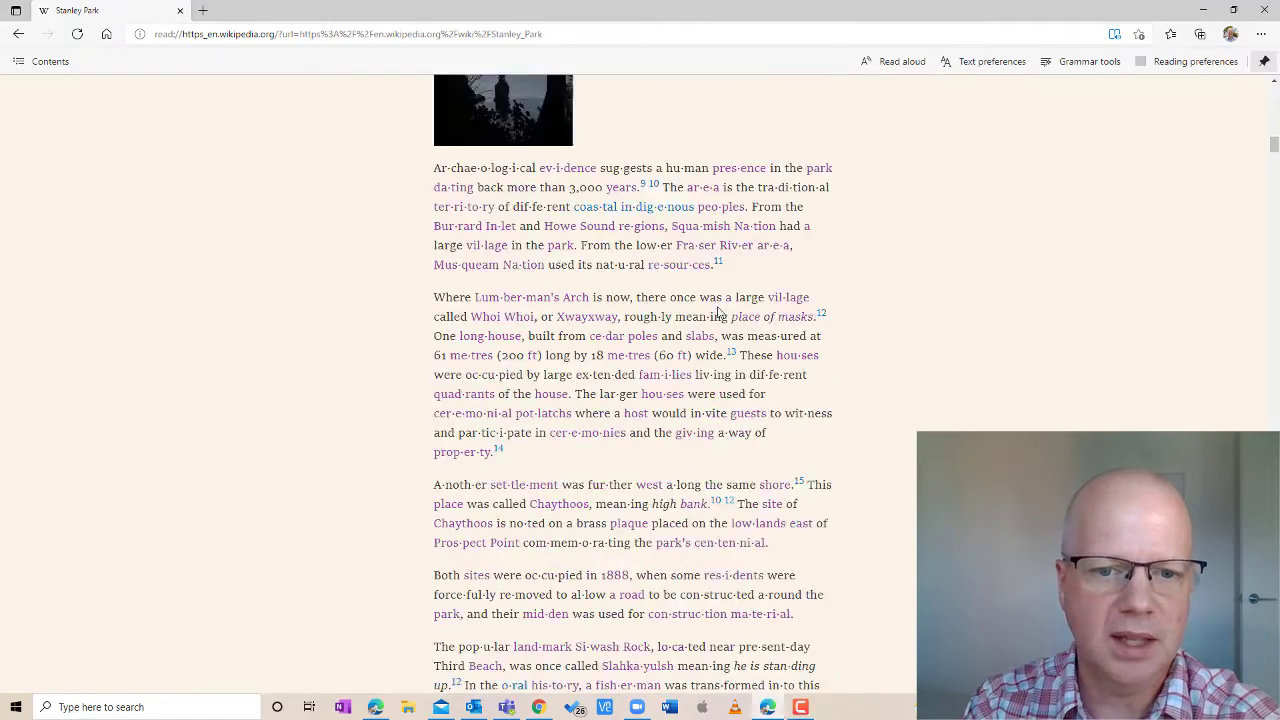
scroll(718, 313, down, 5)
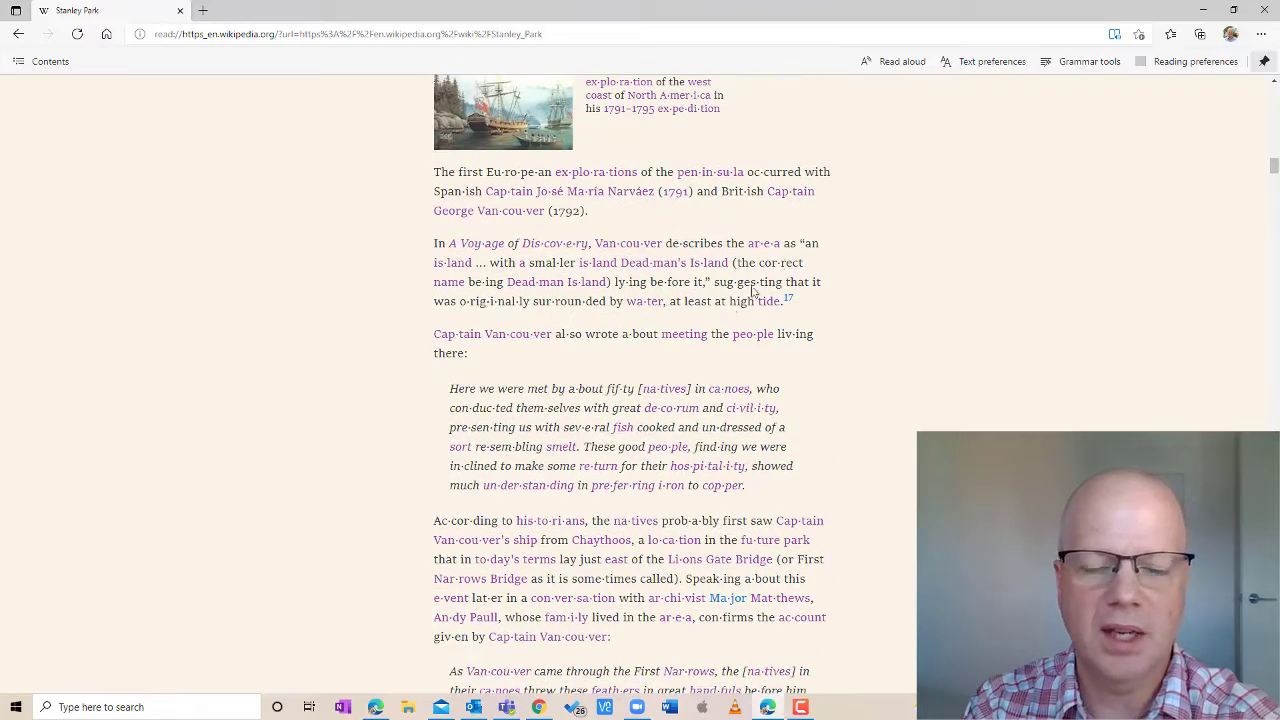
scroll(898, 188, up, 20)
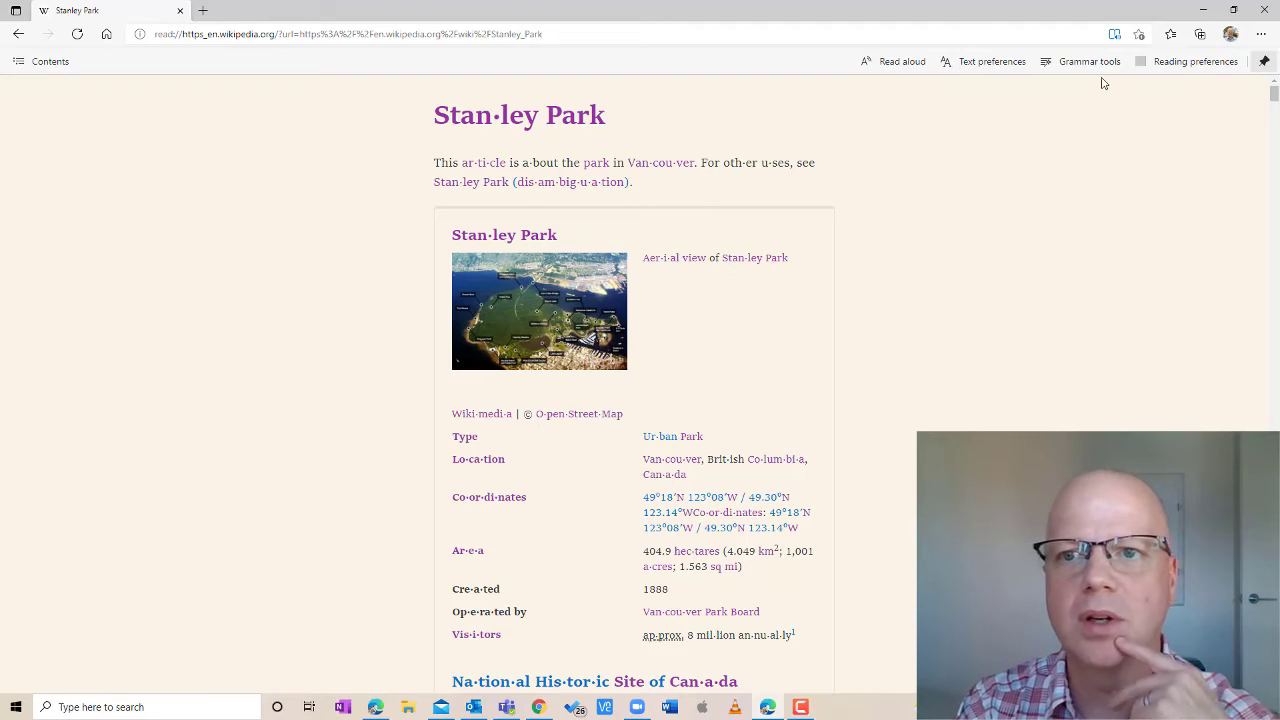
Turn on five-line line focus in Reading preferences and start Read aloud.
click(1159, 64)
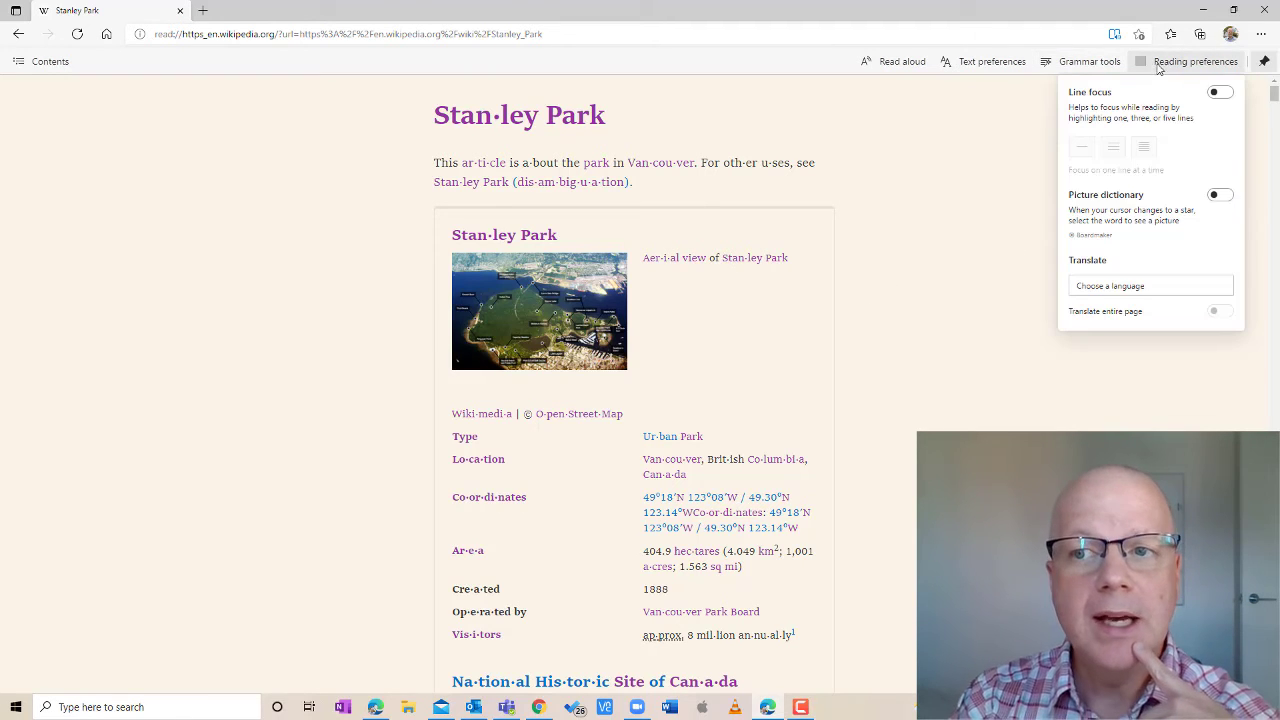
click(1220, 93)
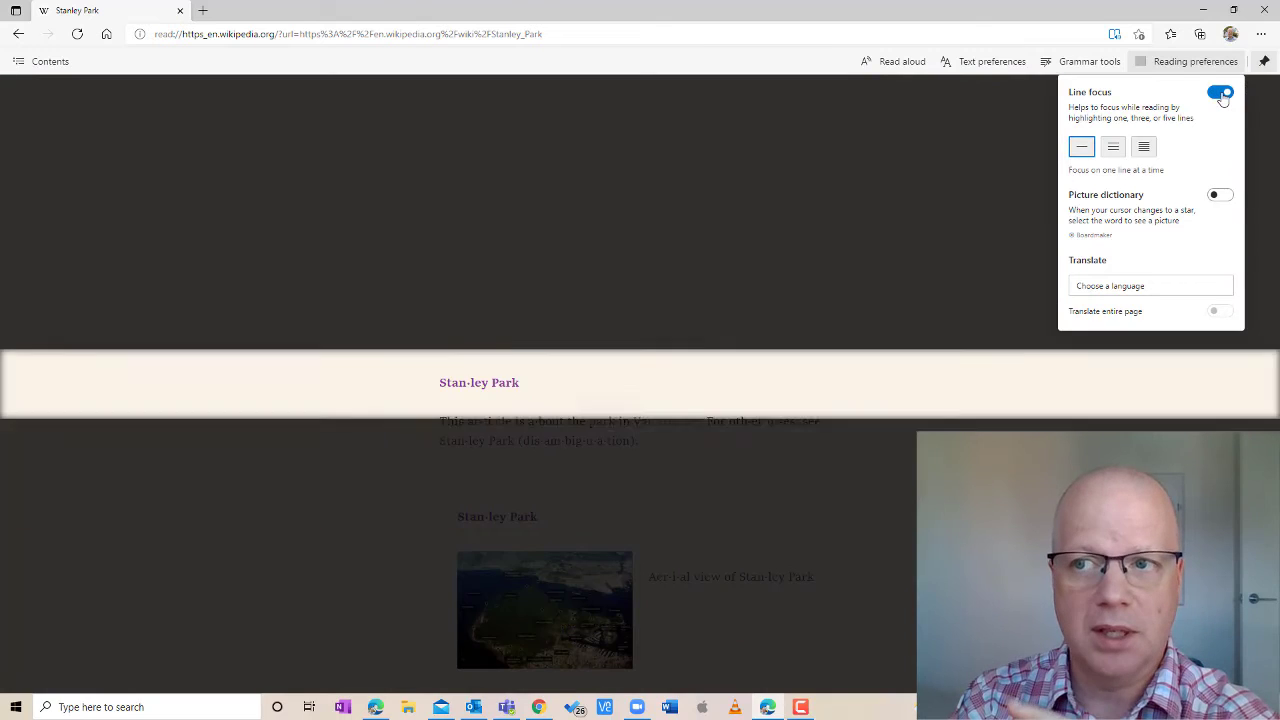
click(1113, 147)
click(1143, 147)
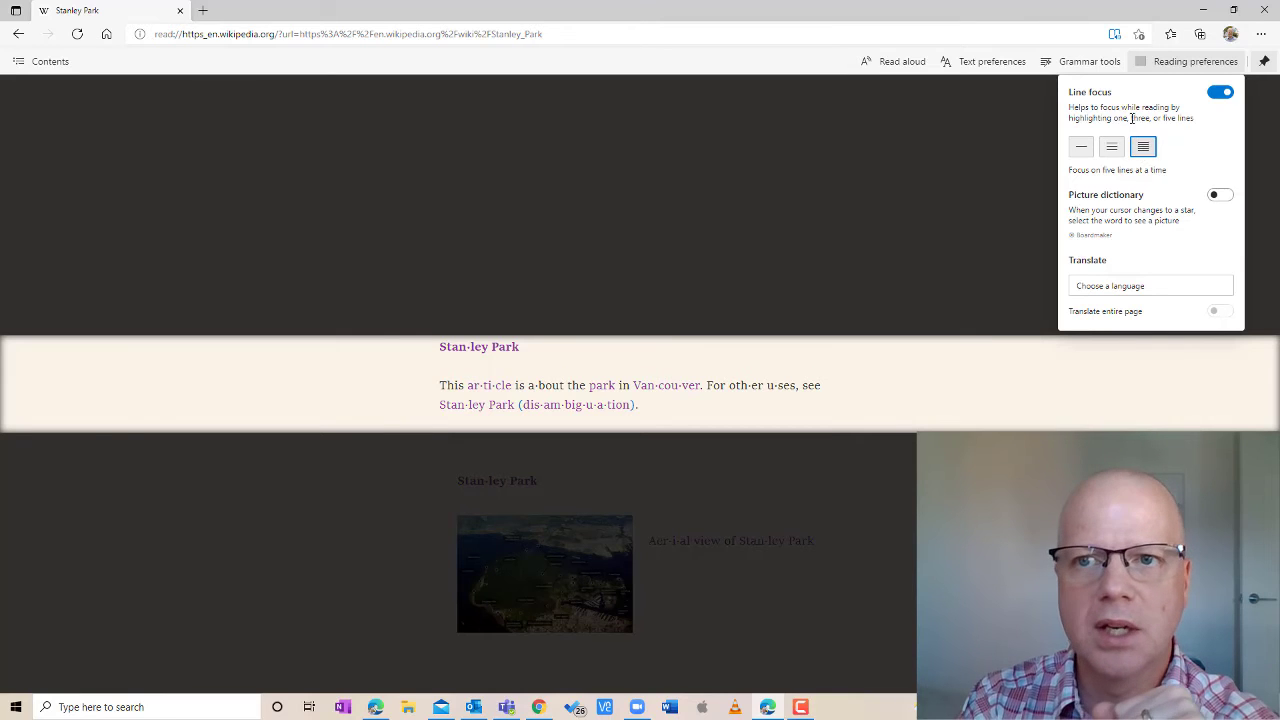
click(905, 61)
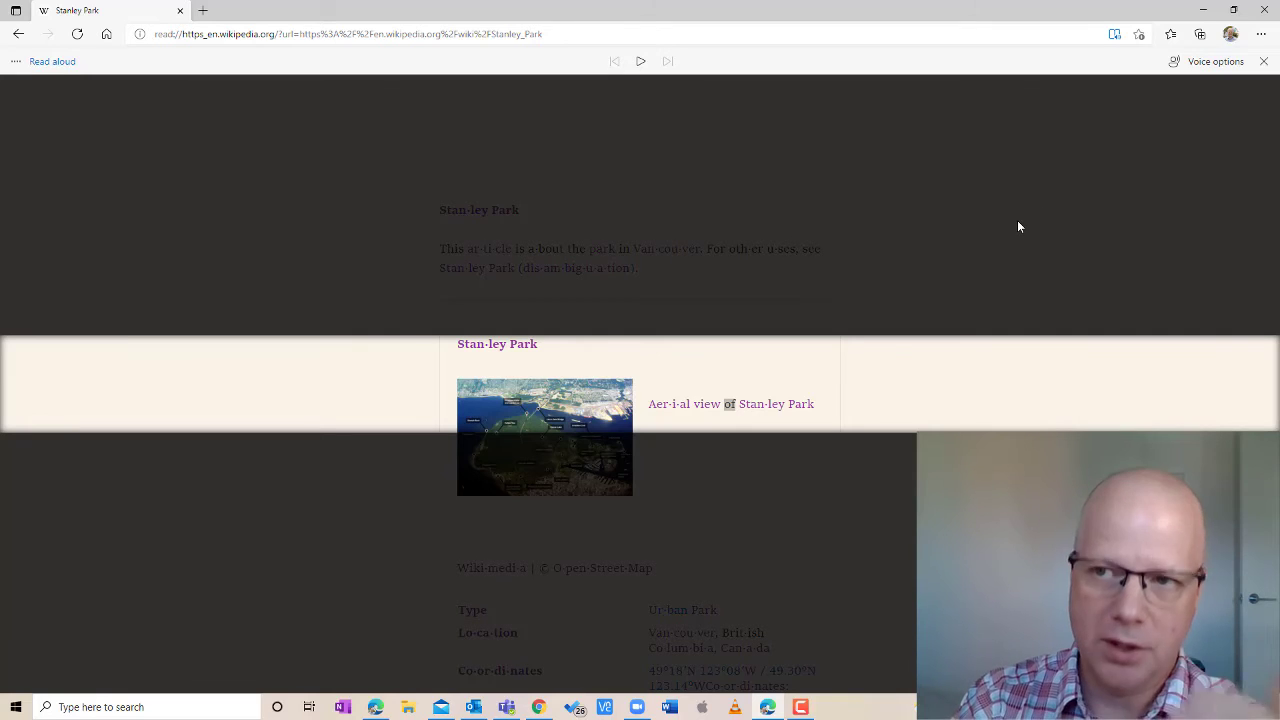
Stop Read Aloud and close its bar, returning to the article with line focus on.
click(1263, 61)
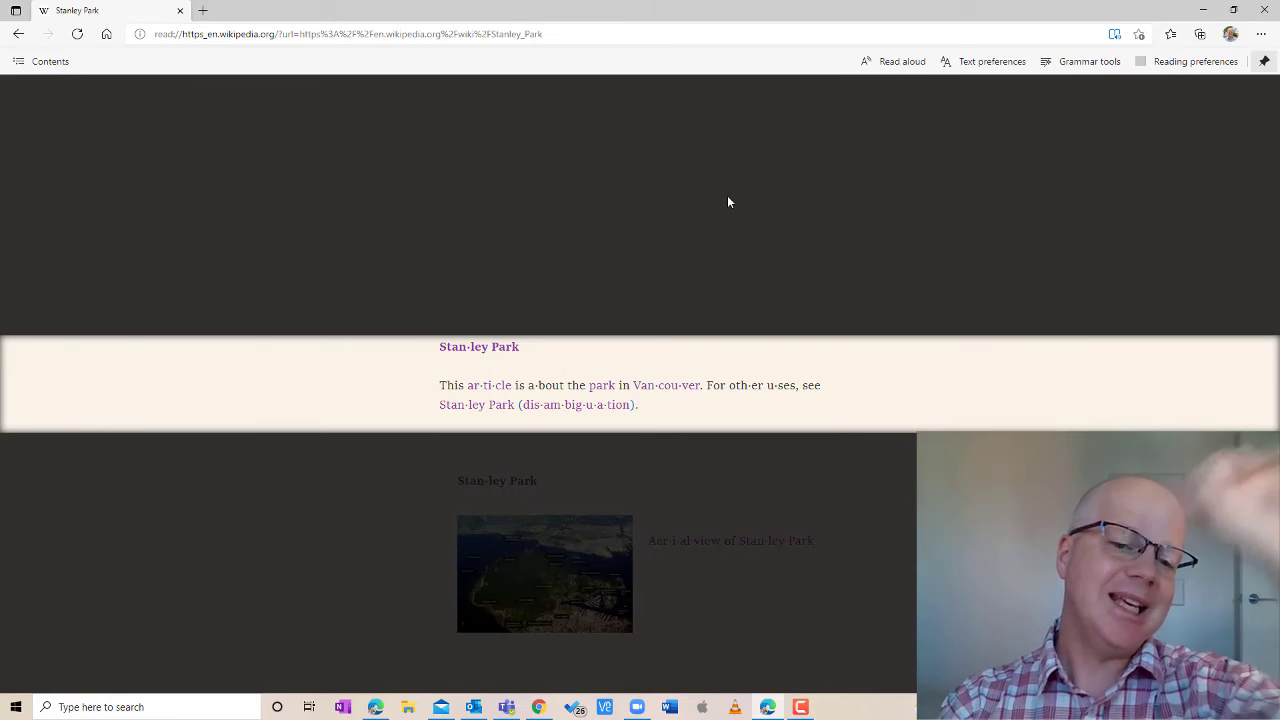
Navigate to the Douglas College website, douglascollege.ca.
click(243, 40)
text(douglascollege.ca)
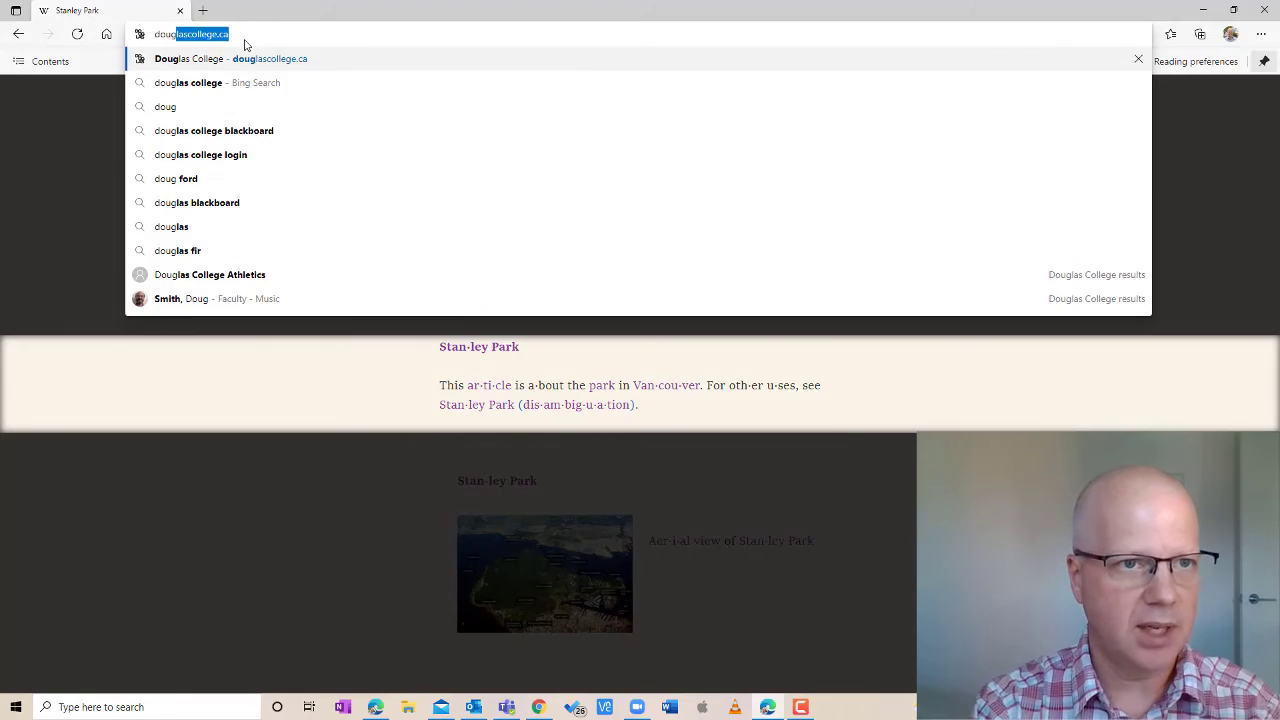
key(Return)
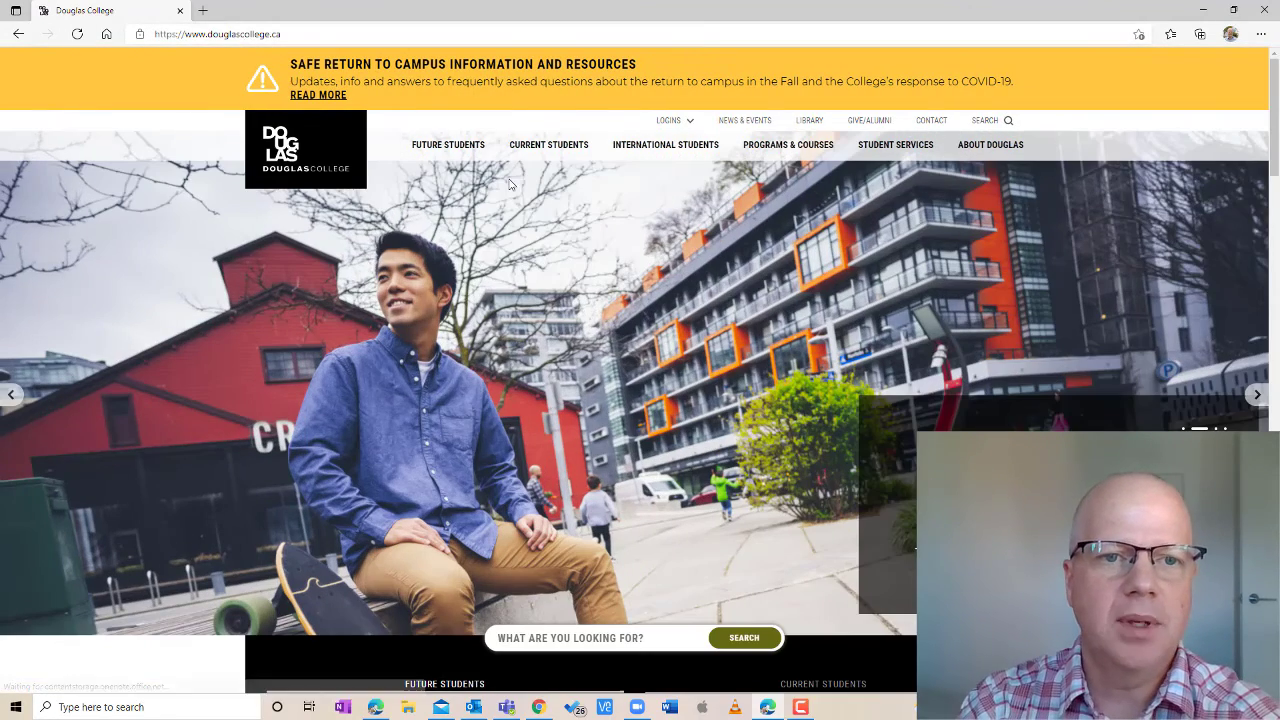
Have the homepage's paragraph about picking a career read aloud as a selection, then pause it.
scroll(427, 177, down, 7)
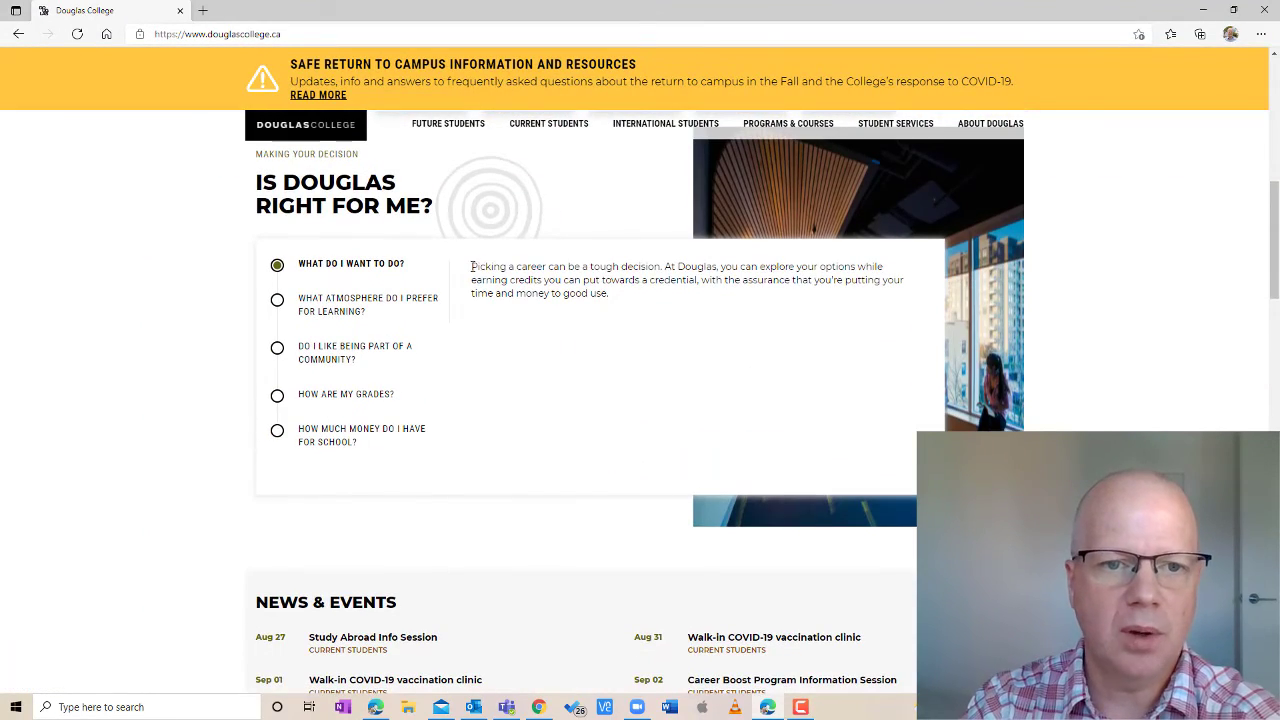
drag(472, 266, 645, 312)
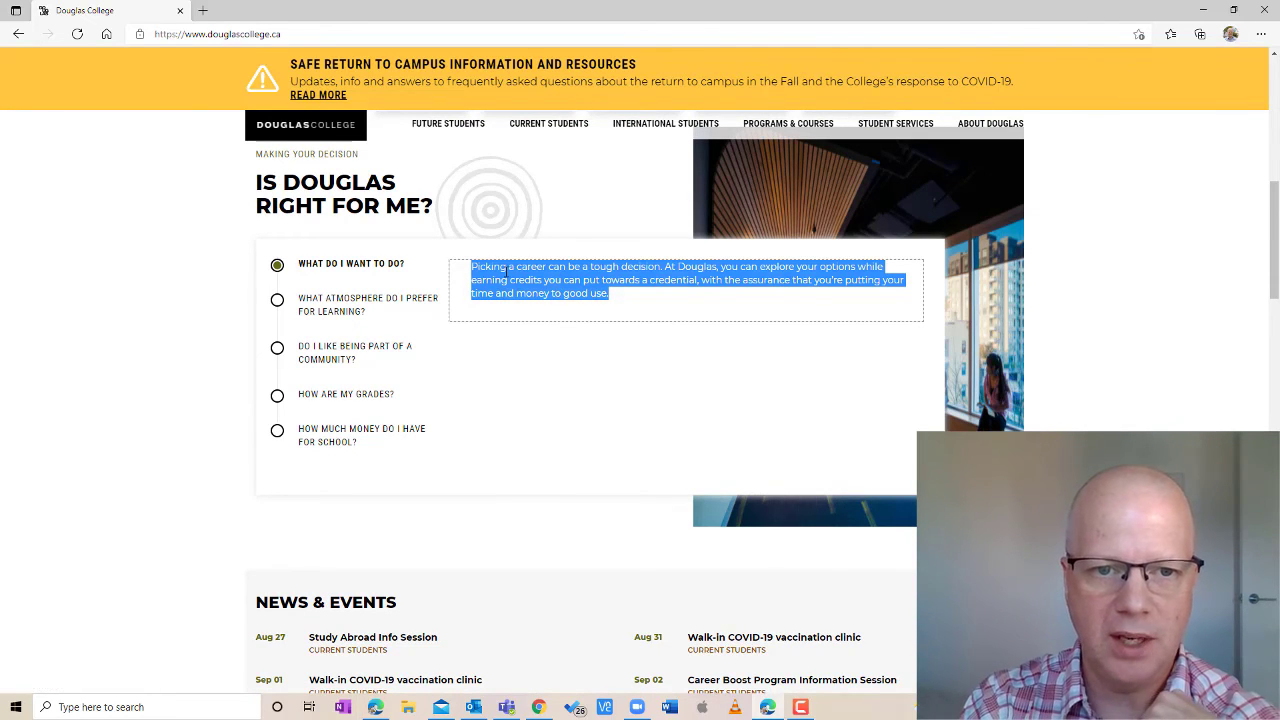
right_click(506, 272)
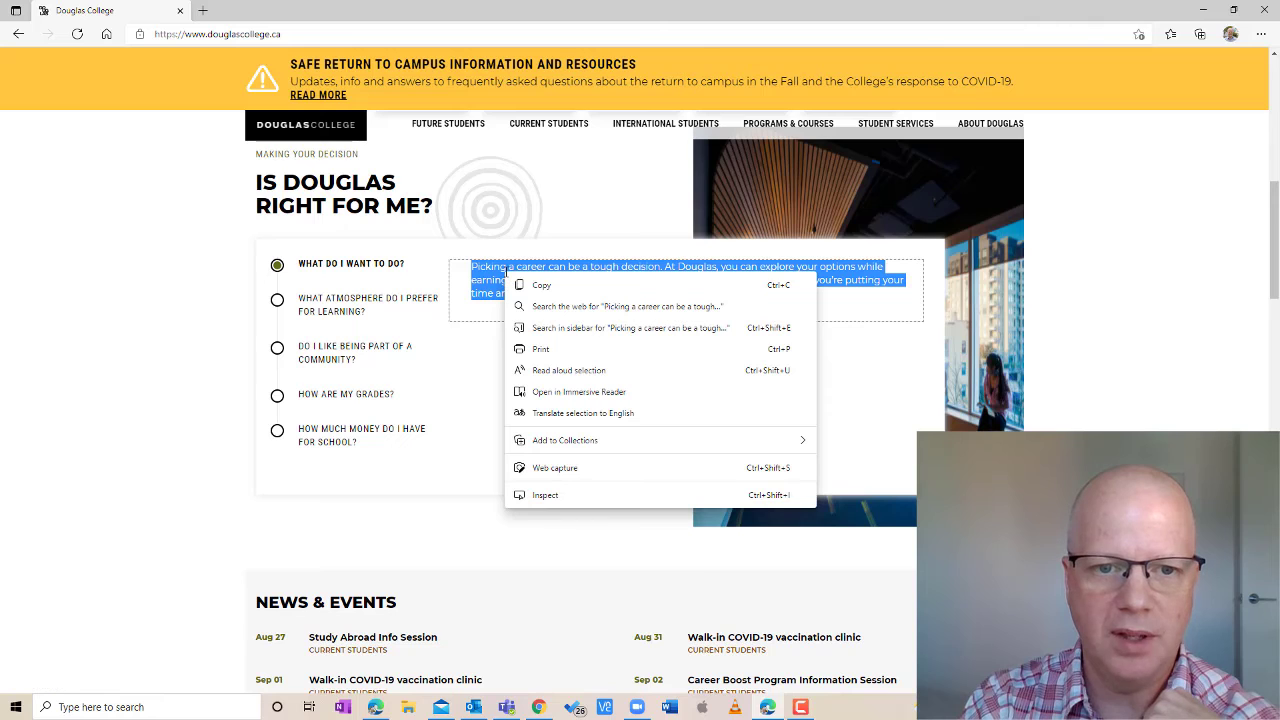
click(557, 372)
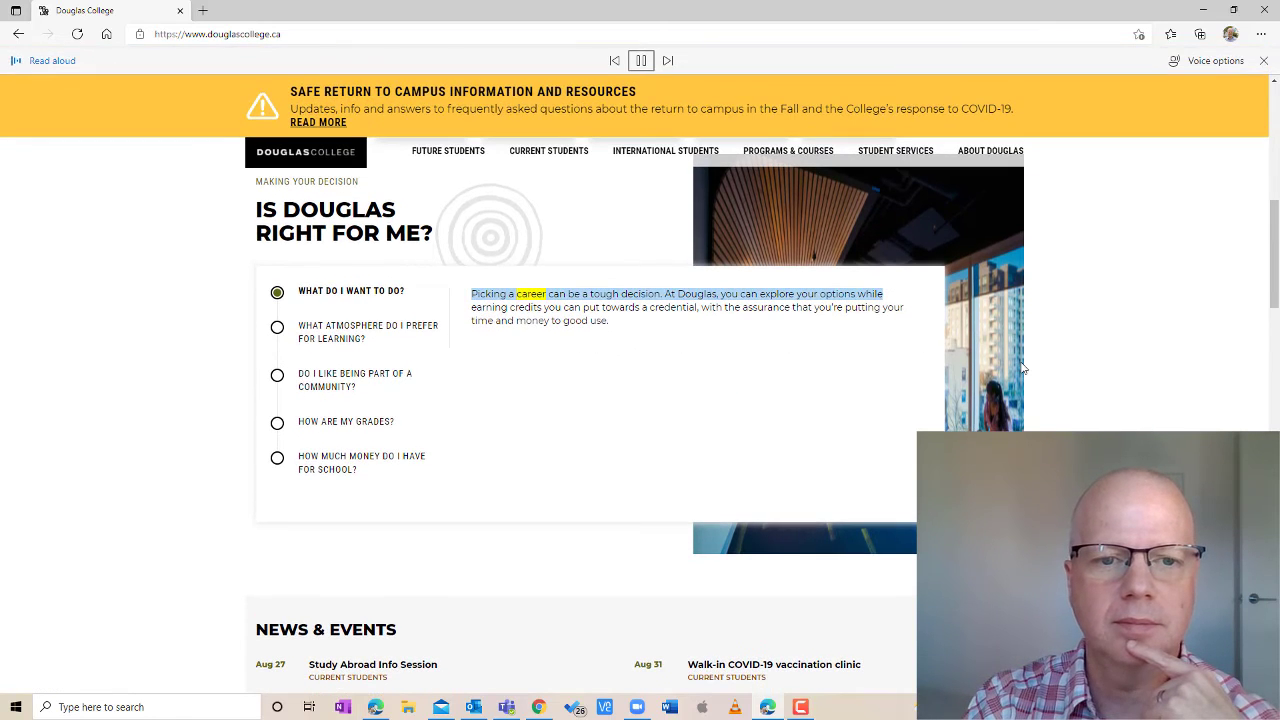
click(641, 61)
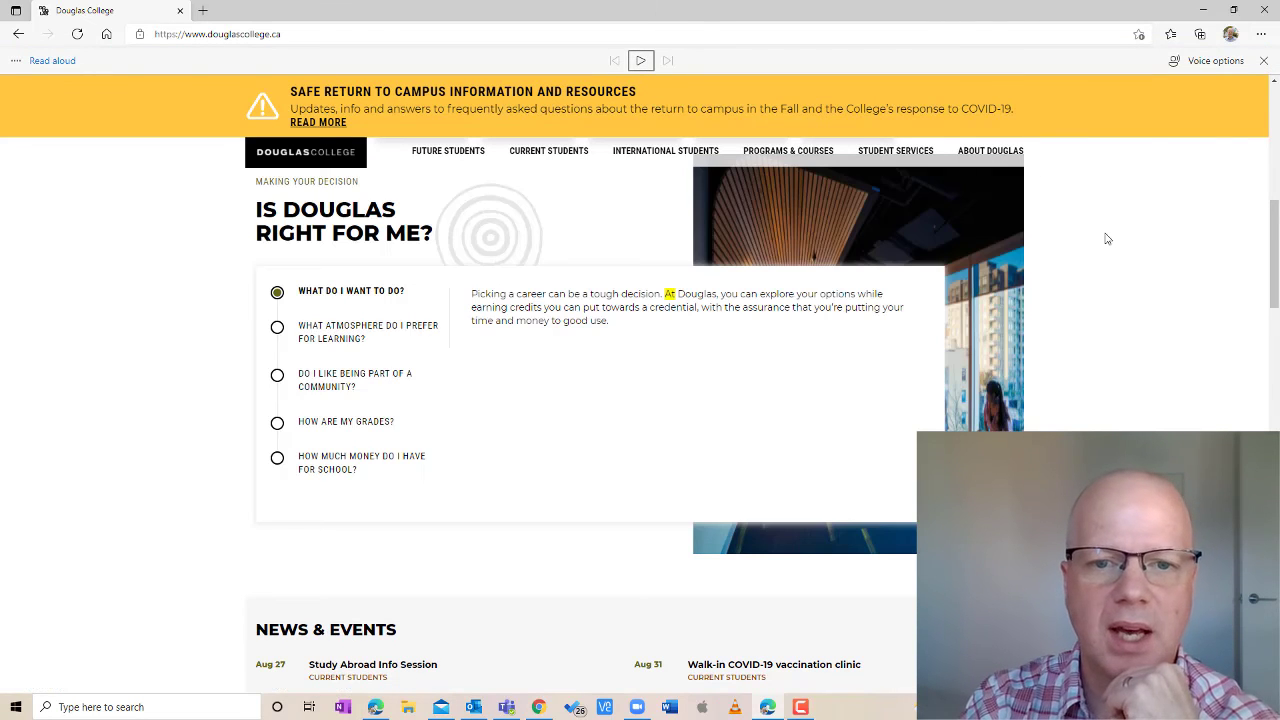